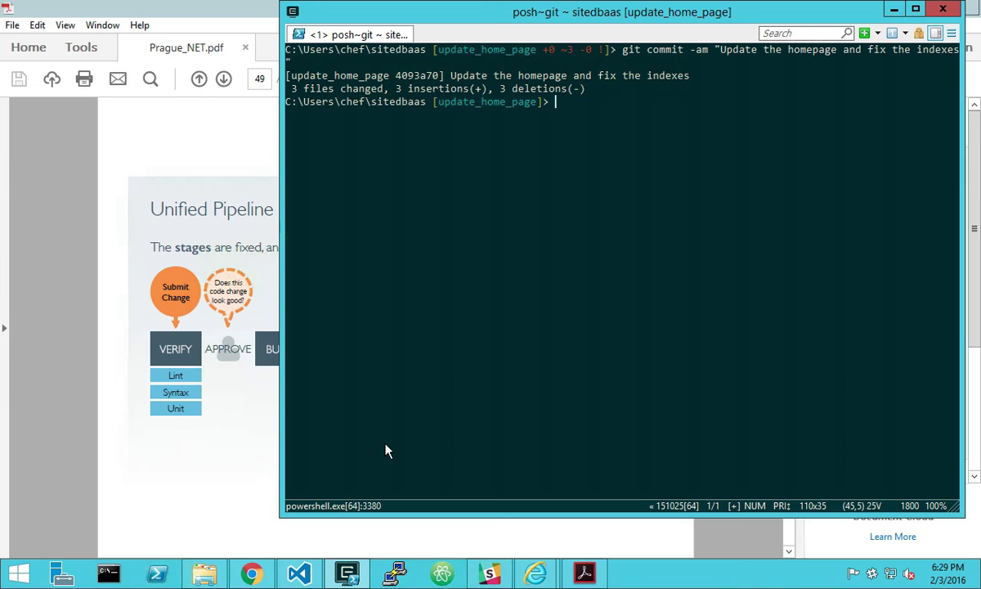
- Submit the committed update_home_page branch for review by running "delivery review"
text(delivery re)
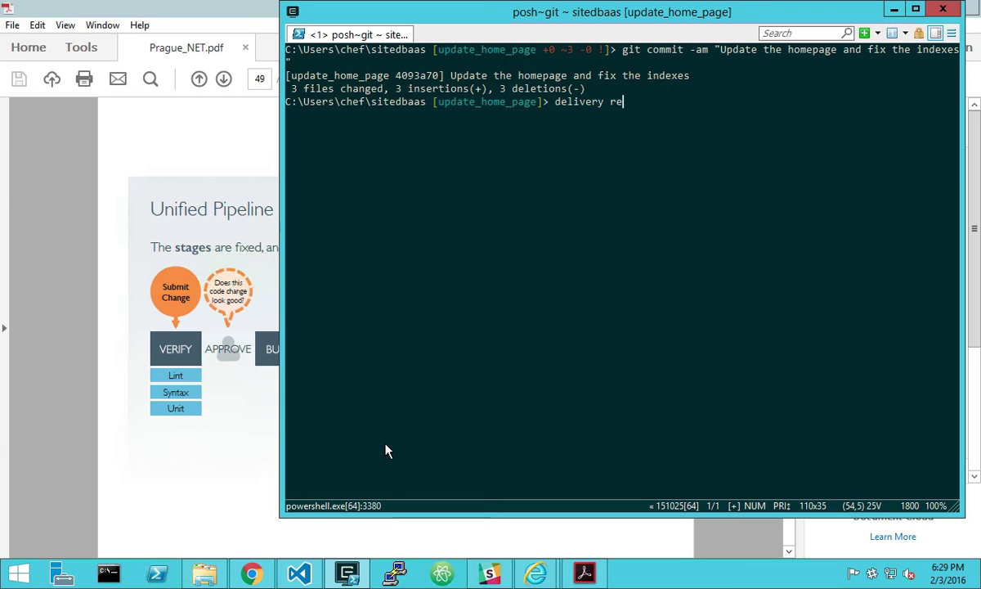
text(view)
key(Return)
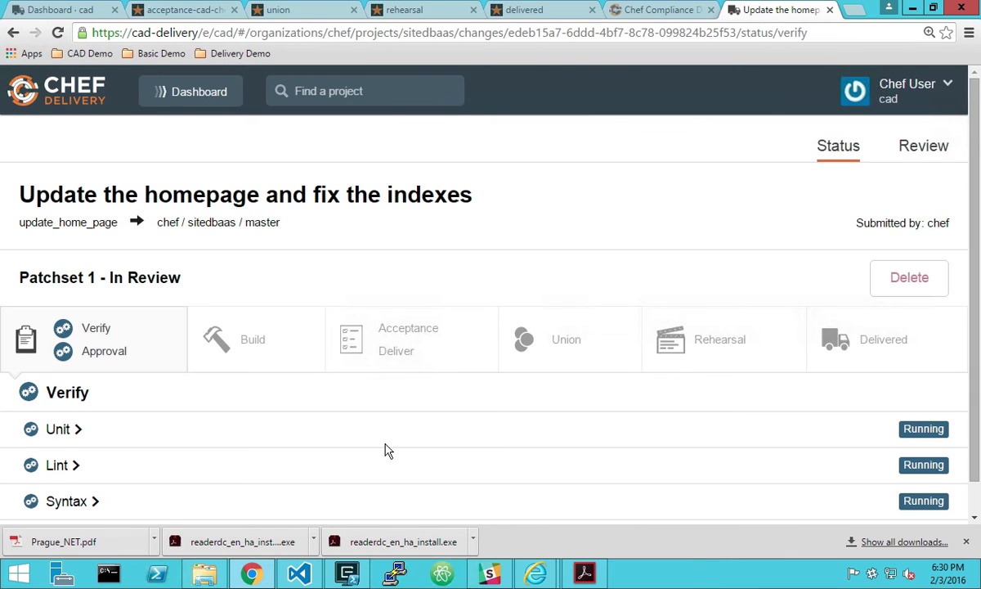
- Dismiss the browser's downloads bar and inspect the log of the Syntax phase in the Verify stage
click(967, 545)
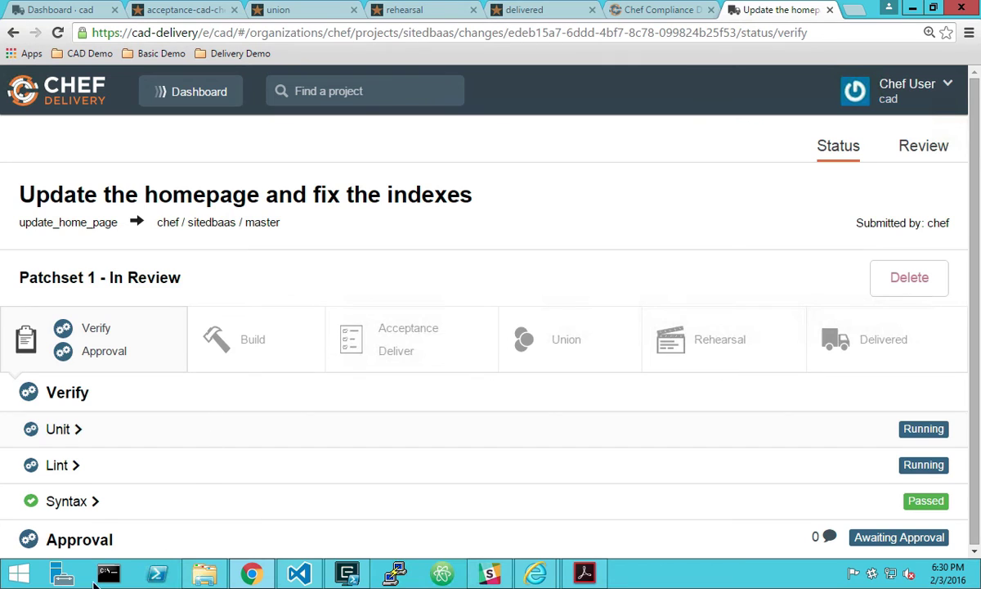
click(86, 504)
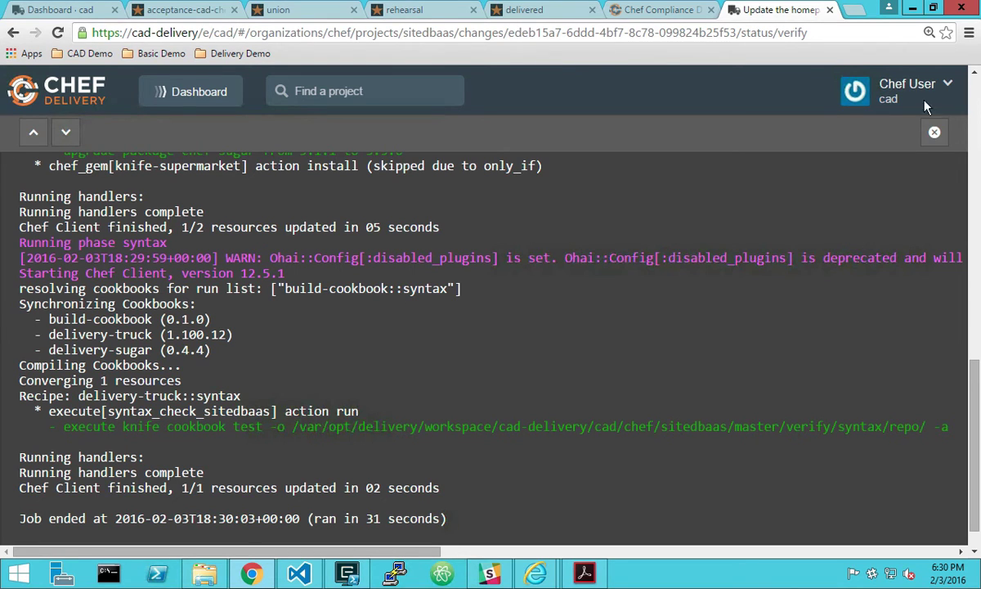
click(934, 134)
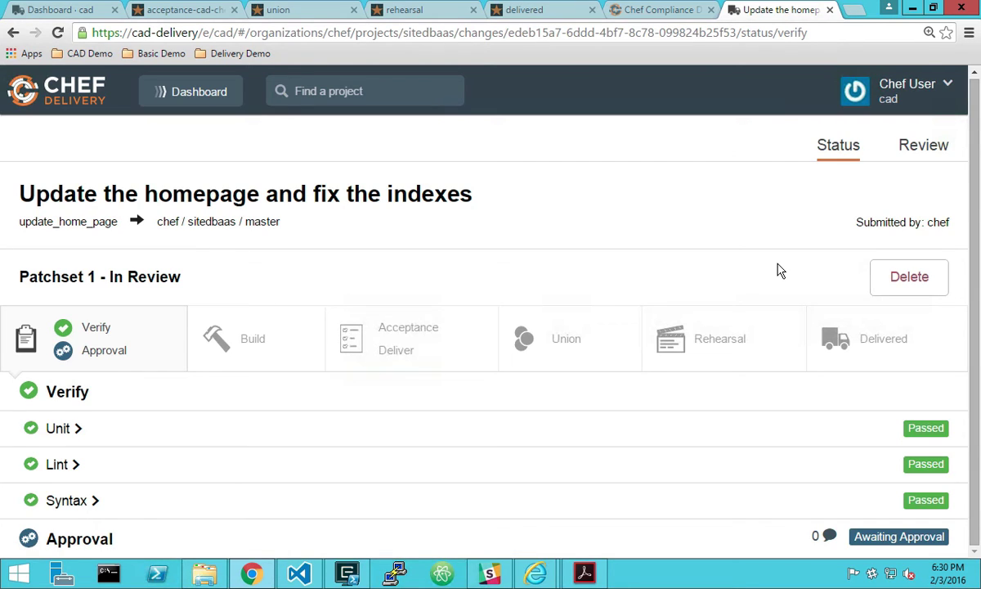
- Review the diffs of attributes/default.rb, metadata.rb and templates/default/sitedbaas.erb in Patchset 1, returning to the change's status
click(925, 146)
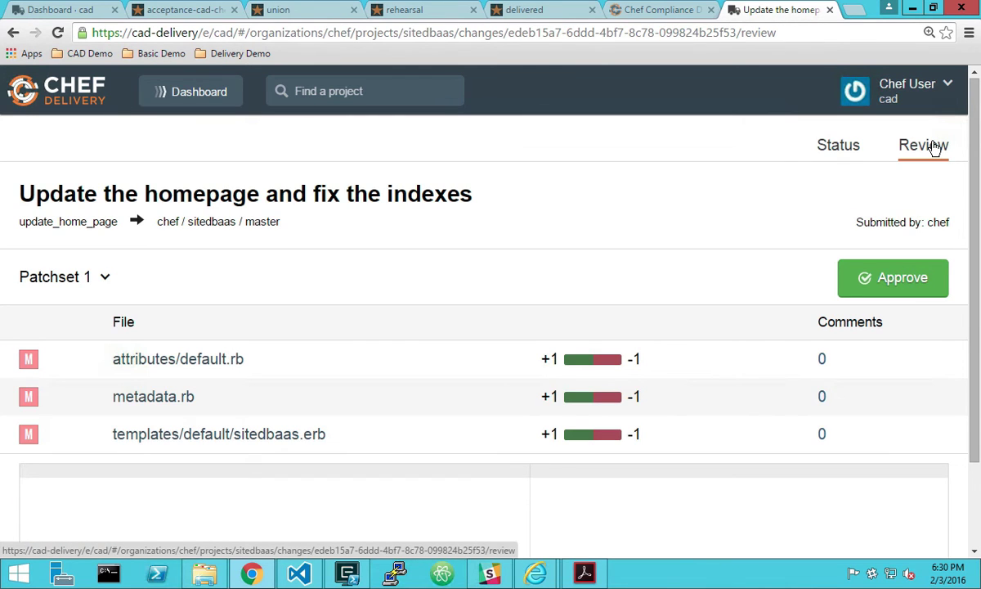
scroll(769, 230, down, 1)
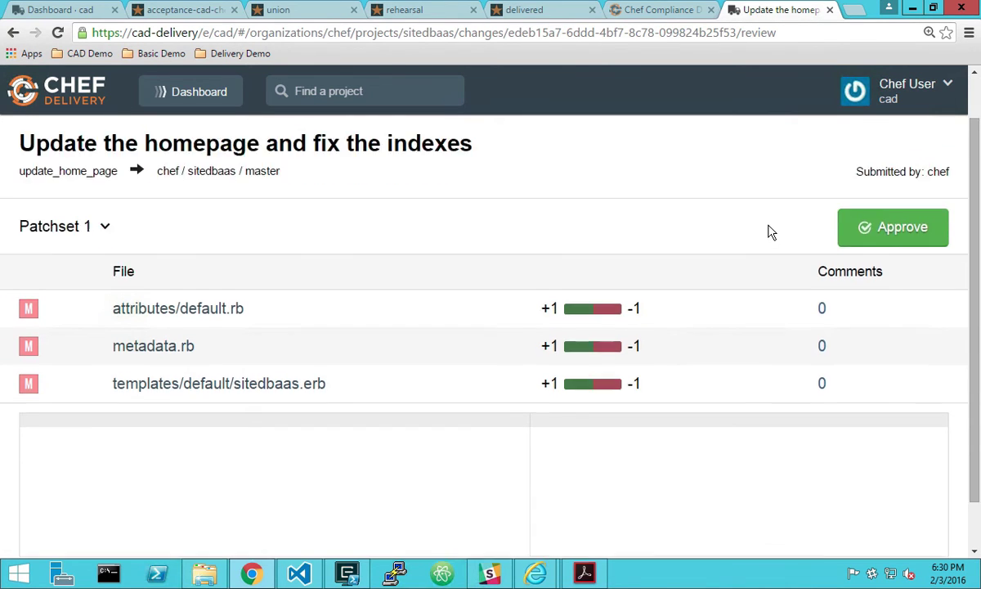
scroll(768, 230, down, 1)
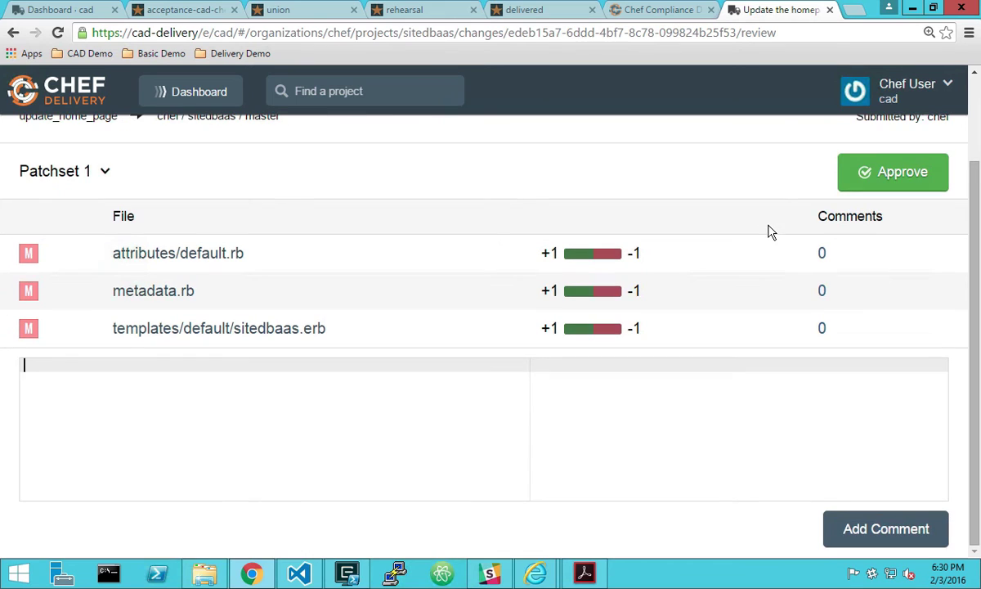
click(207, 254)
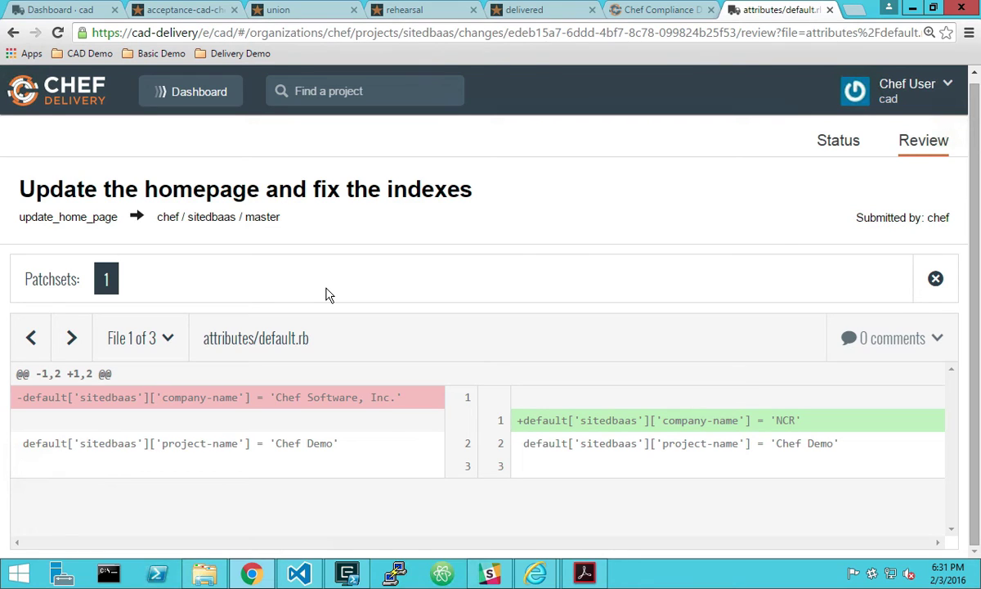
click(72, 345)
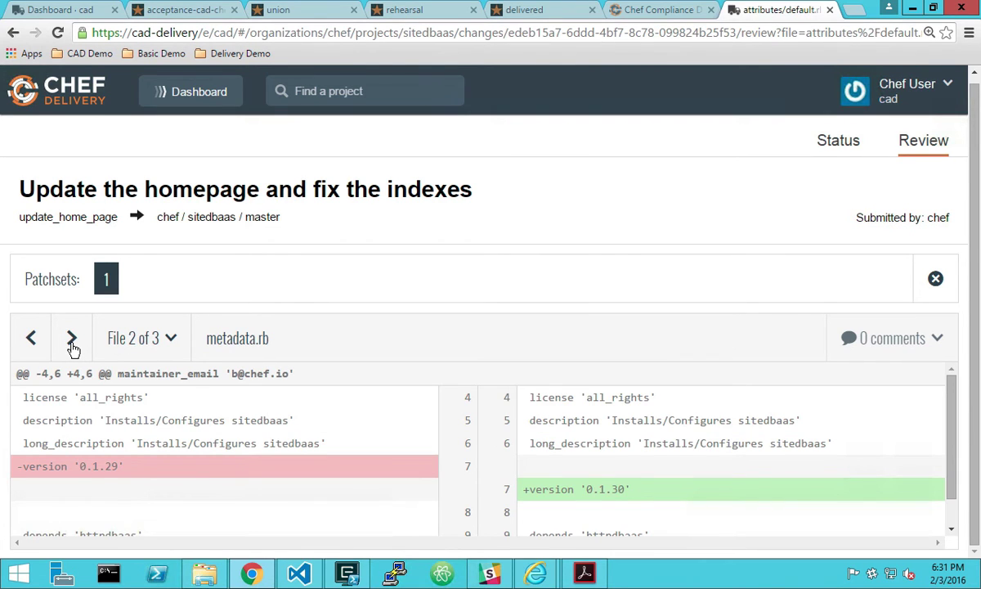
click(72, 345)
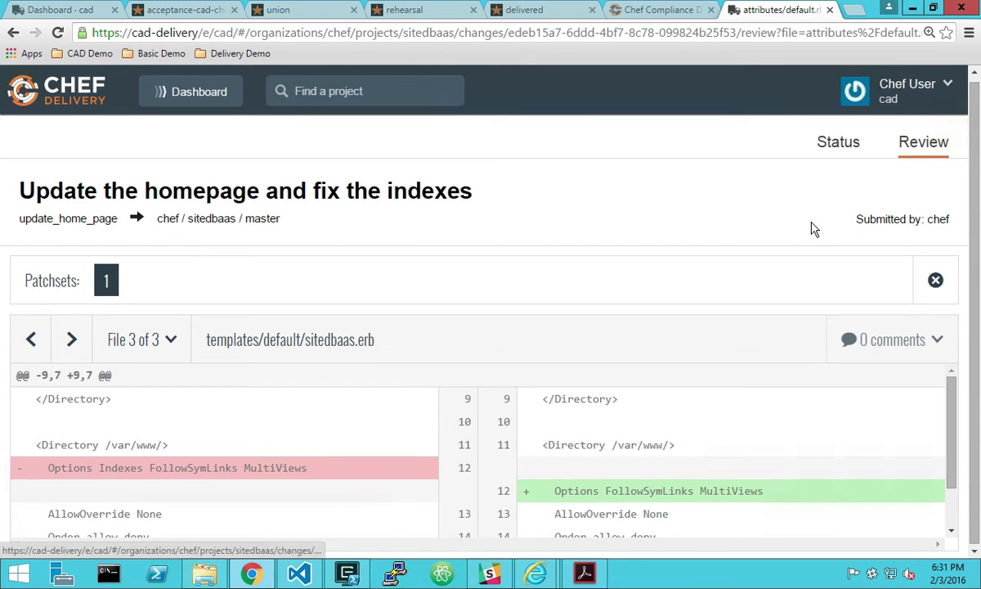
click(830, 141)
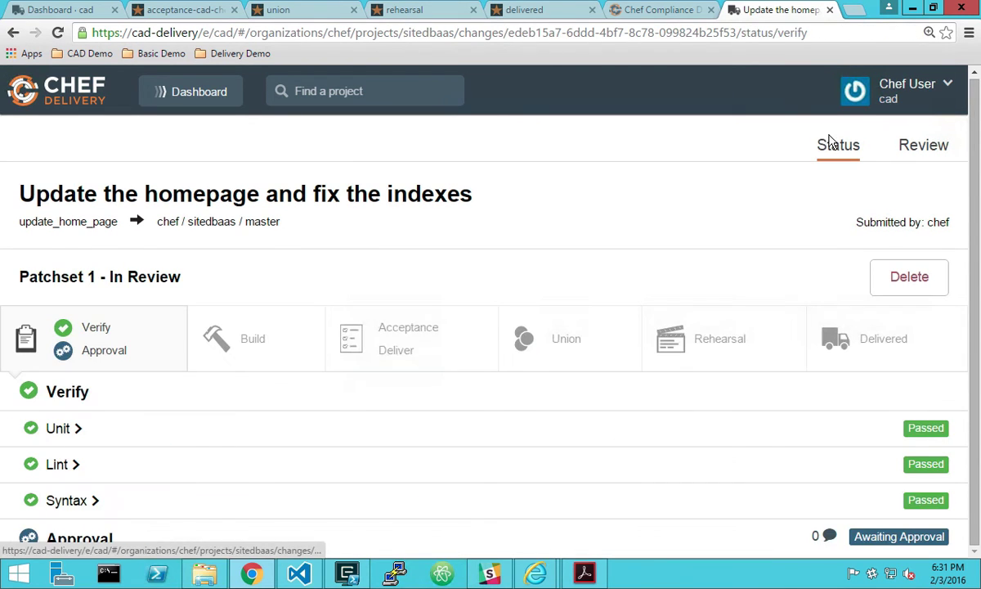
- Add the review comment "looks good to me, :shipit:!" to Patchset 1 and approve the change for merging to master
click(922, 147)
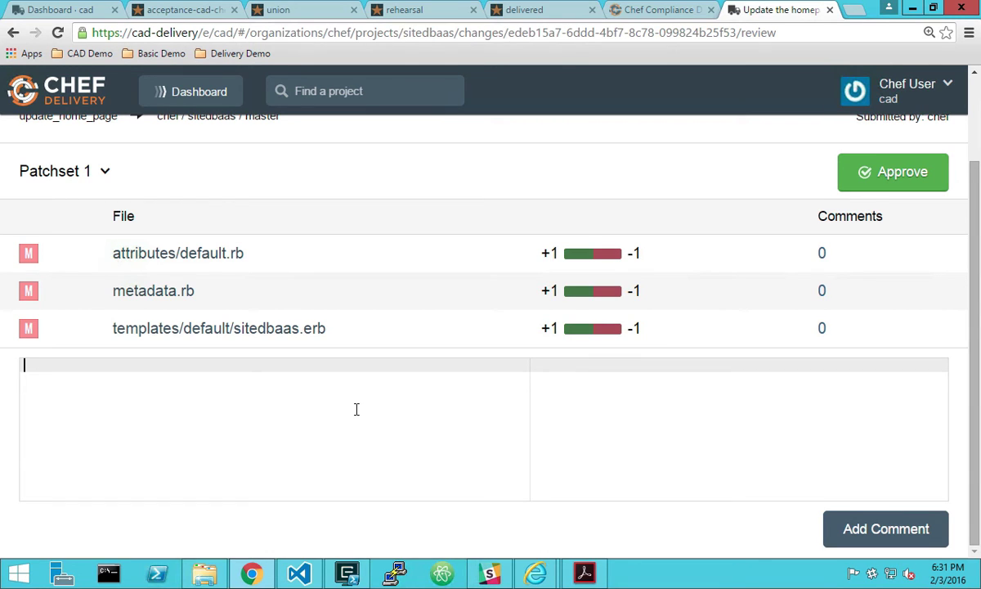
text(looks )
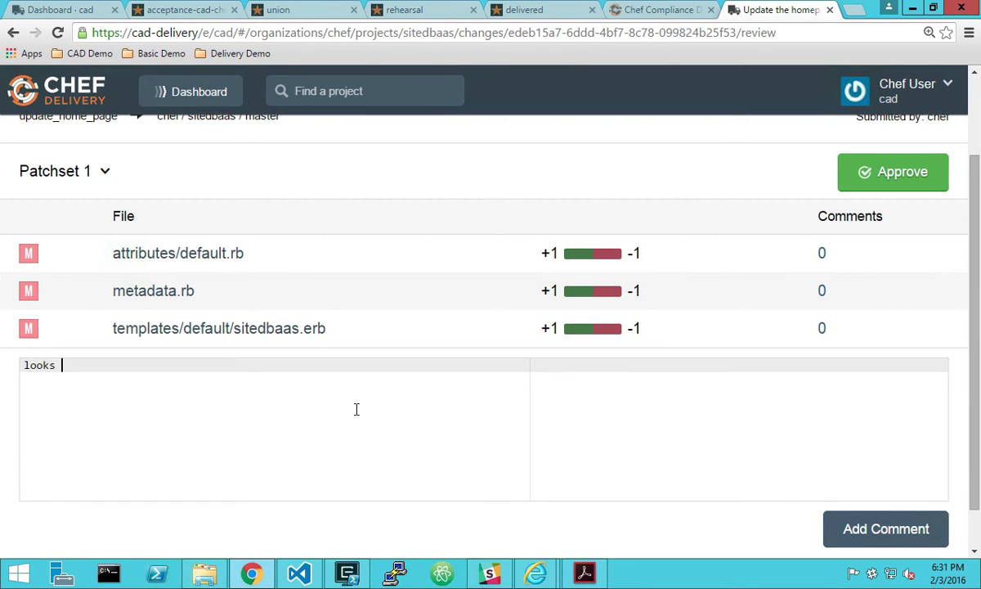
text(good to me, :shipit:!)
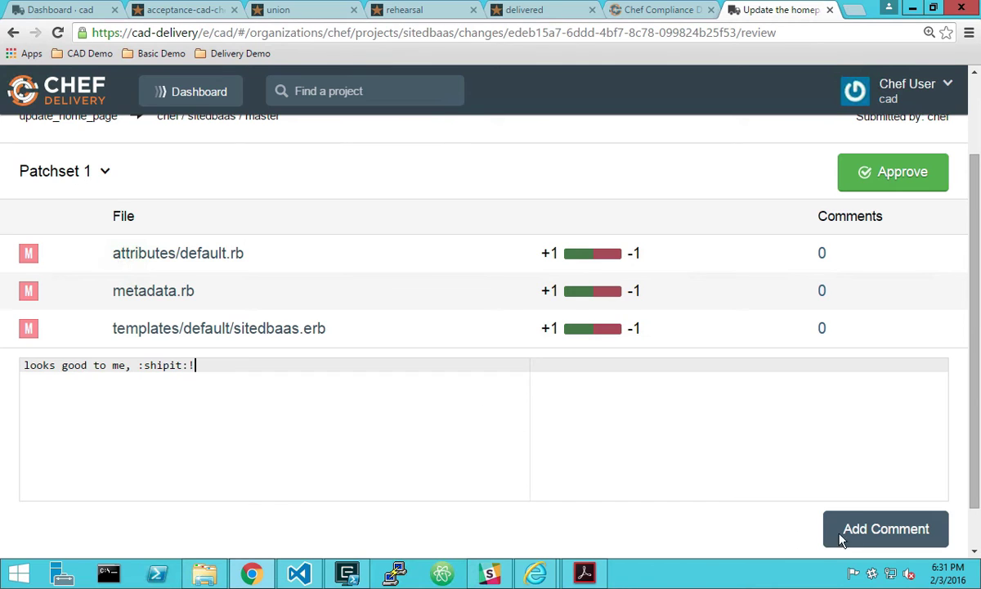
click(859, 530)
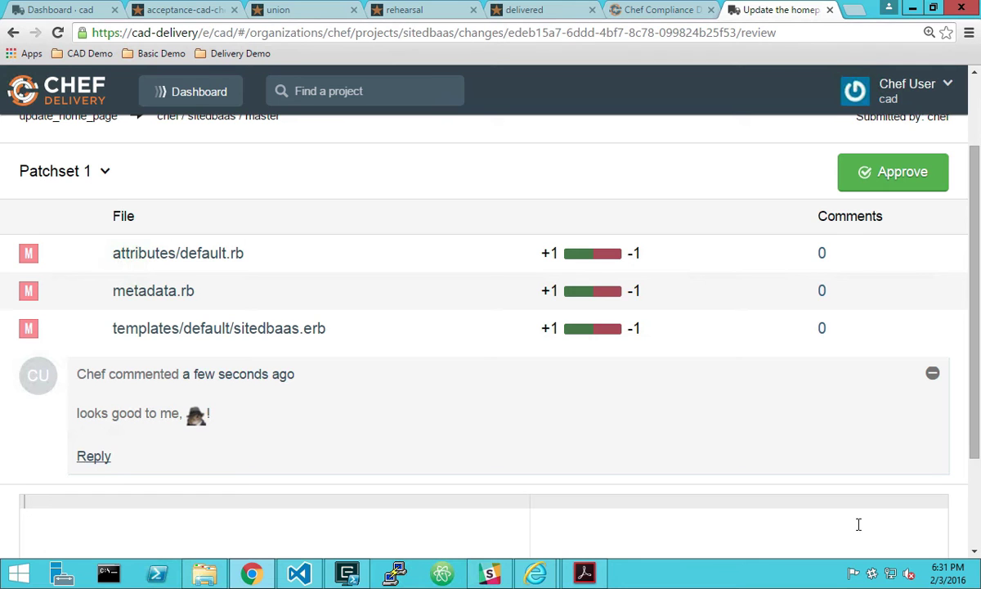
click(881, 183)
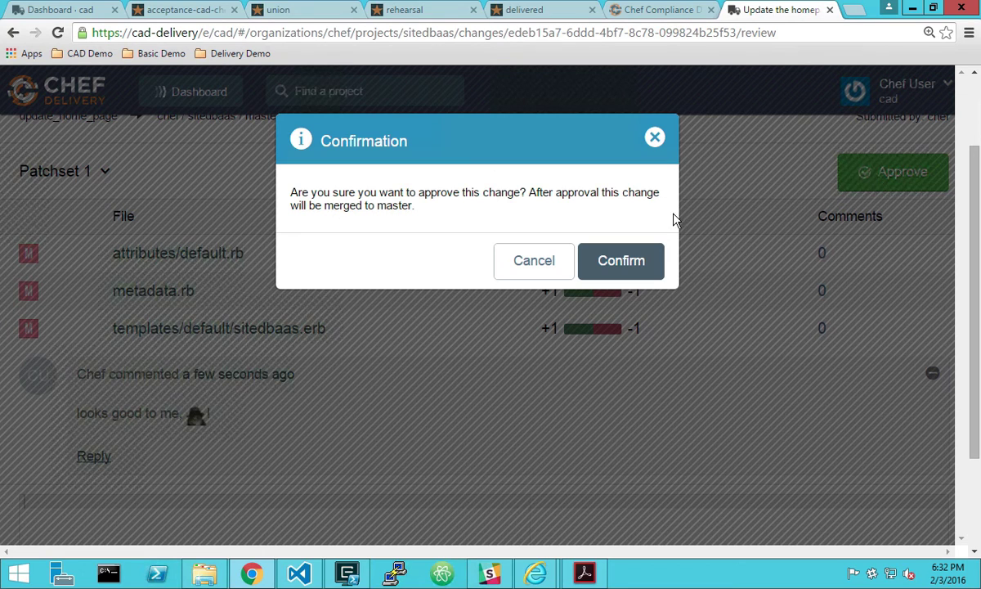
click(623, 260)
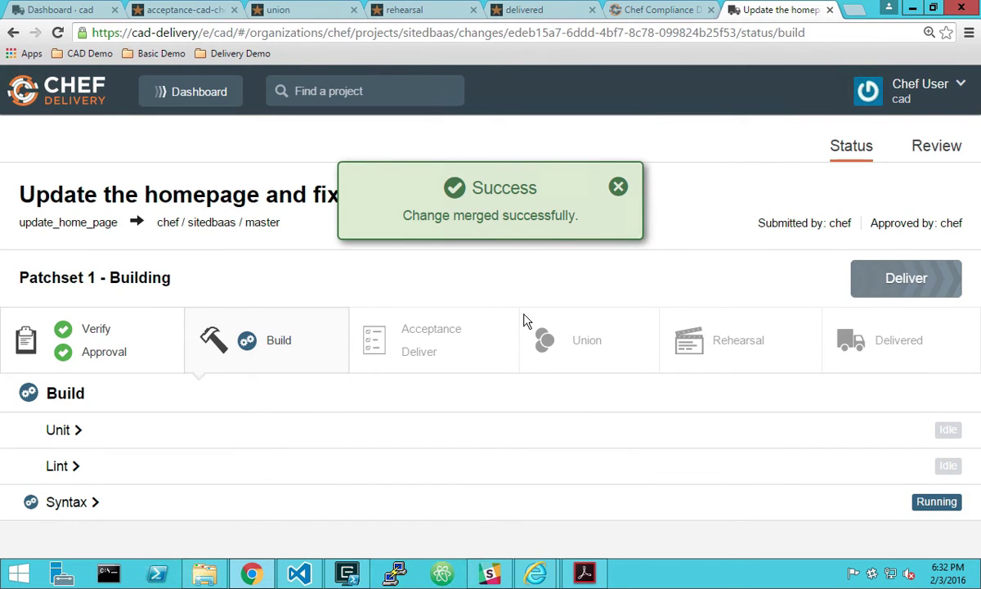
- Switch to the posh~git terminal and check out the master branch of sitedbaas
click(350, 575)
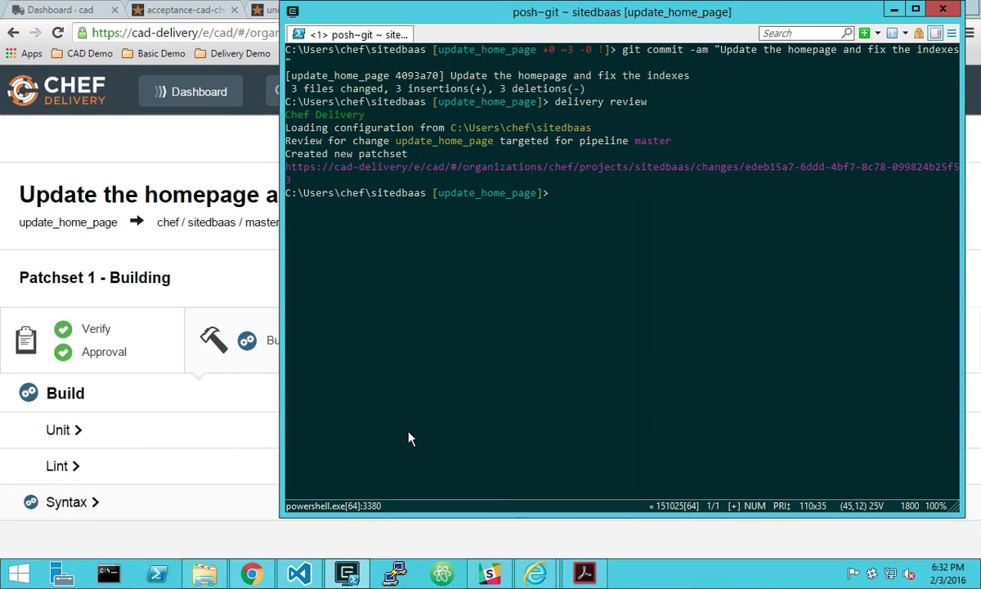
text(gitt)
key(BackSpace)
text(ckou)
key(BackSpace)
text(ut master)
key(Return)
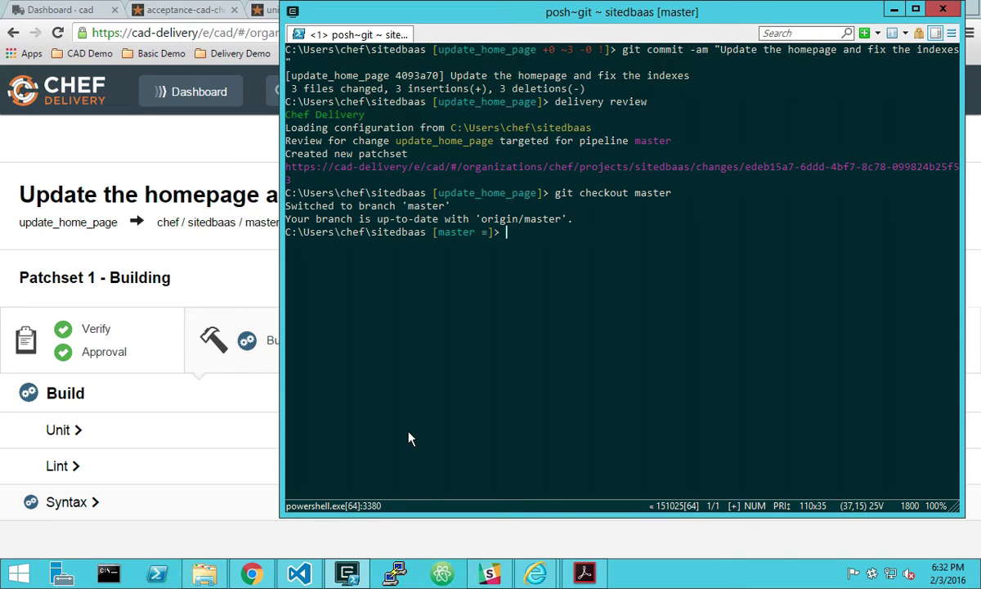
- Pull the merged change into local master on a cleared terminal and display the Git commit log
text(clear)
key(Return)
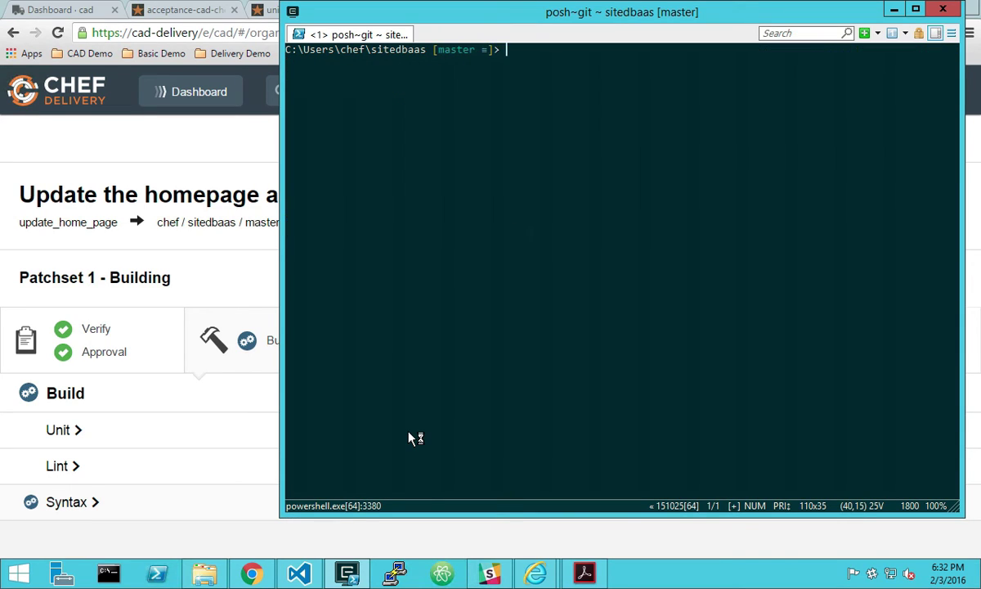
text(git pull)
key(Return)
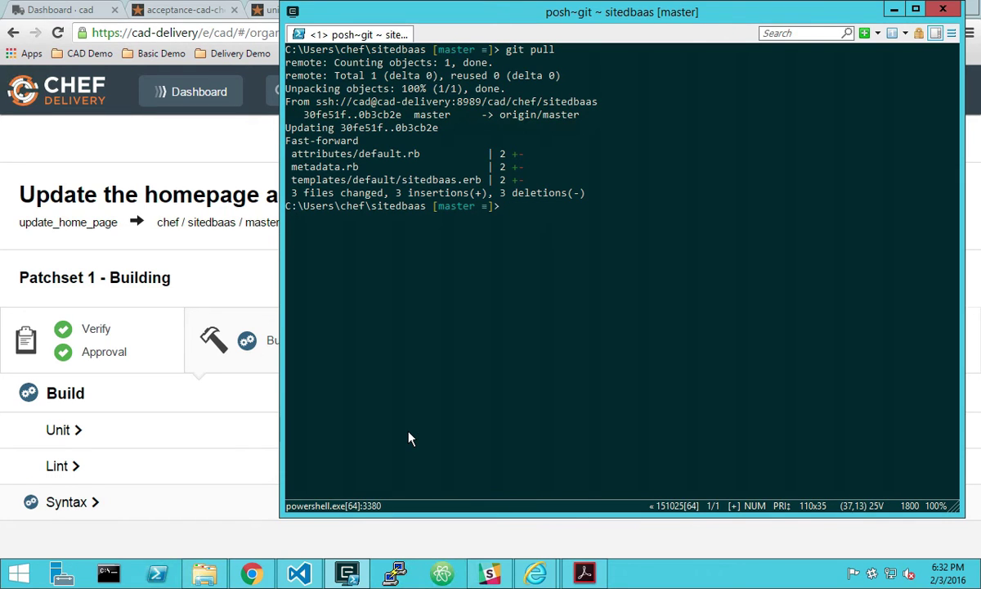
text(git log)
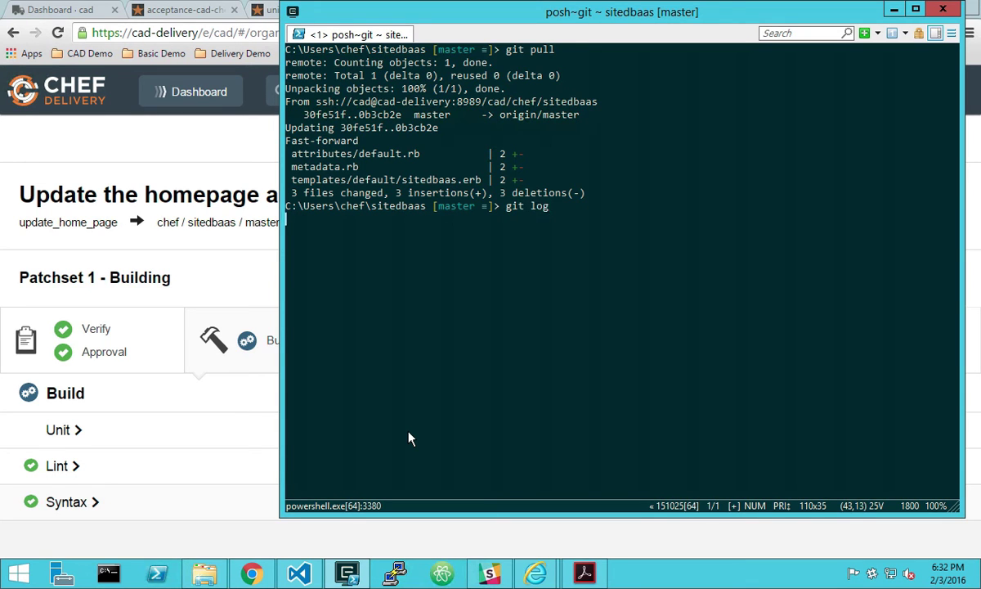
key(Return)
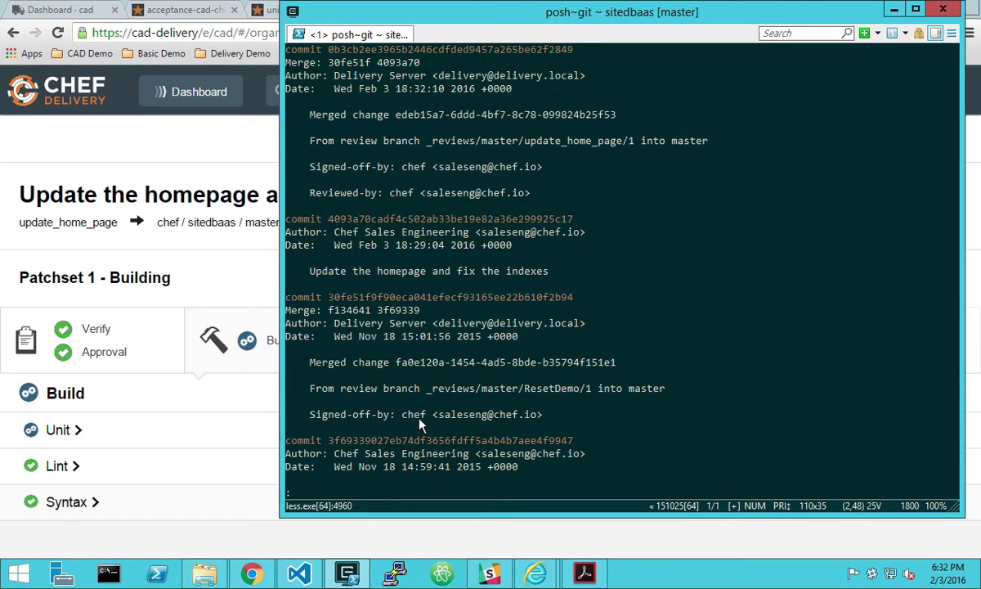
- Switch to Adobe Acrobat Reader and show Prague_NET.pdf full screen, advancing to the slide that lists the Build phases
click(584, 577)
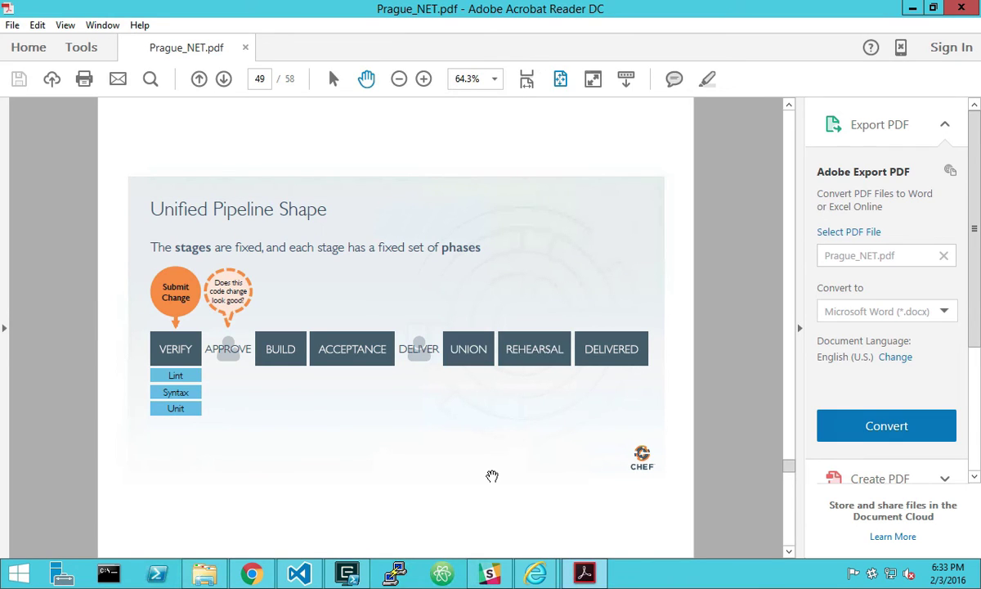
click(65, 25)
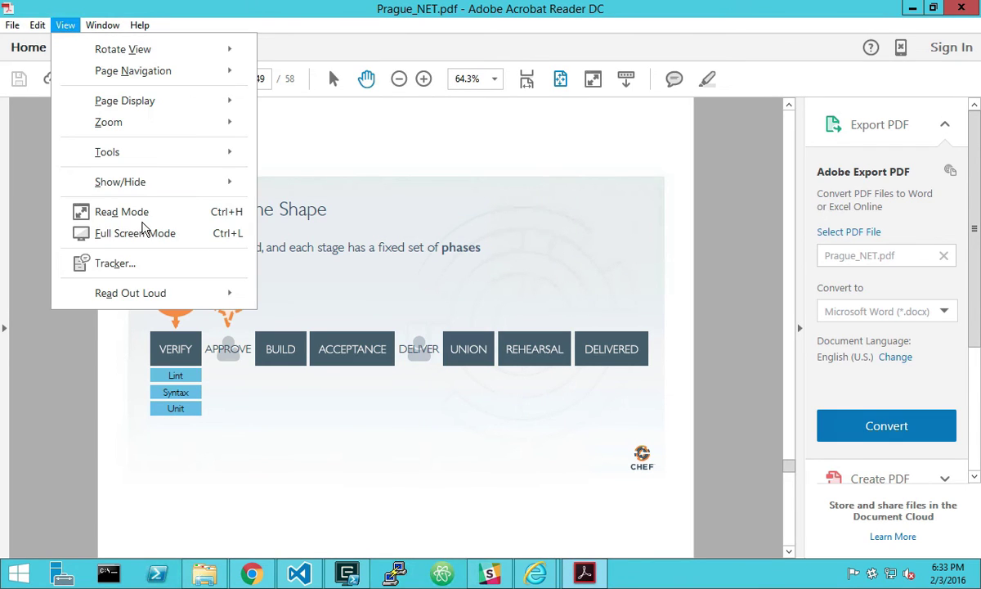
click(142, 233)
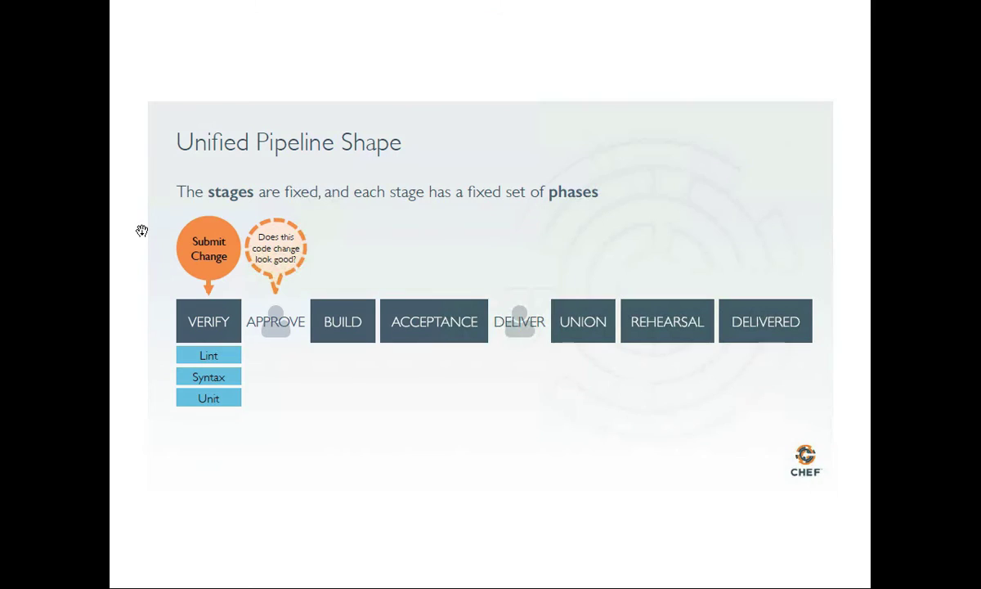
key(Right)
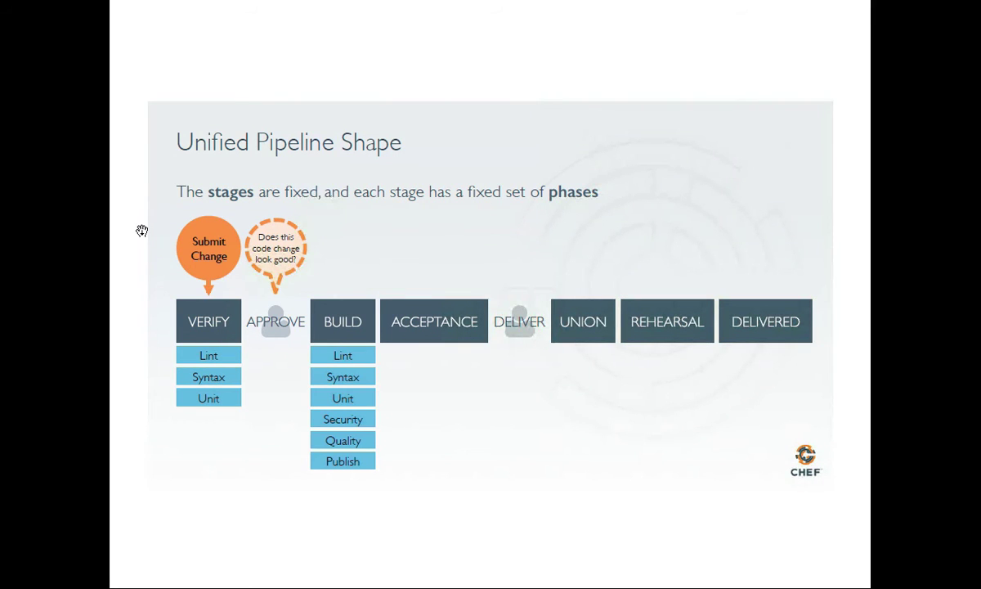
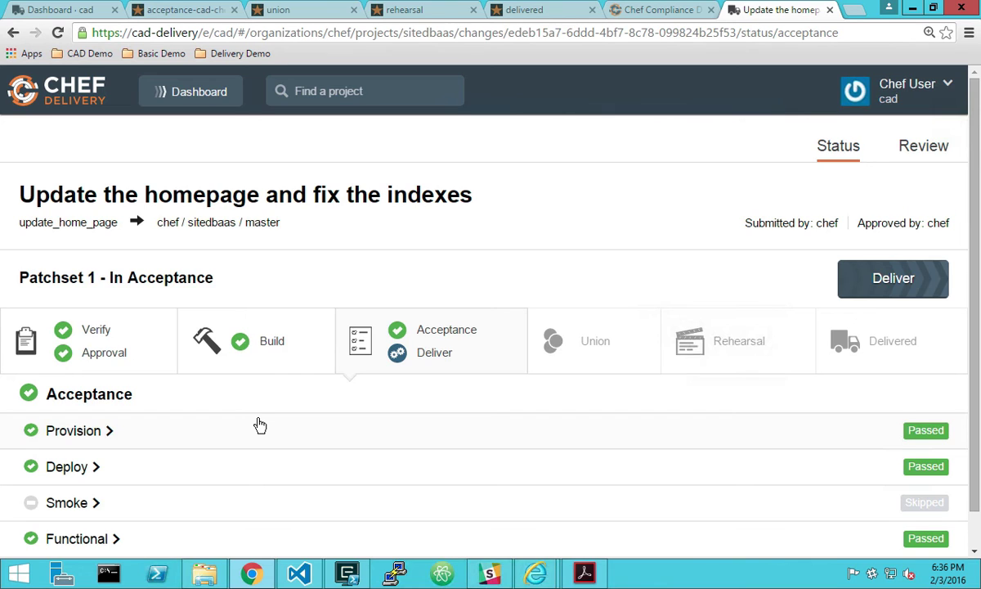
- Scan cad-acceptance-node immediately in Chef Compliance using only the admin/webserver-check profile, without the Operating System Patch Level check
scroll(259, 424, down, 1)
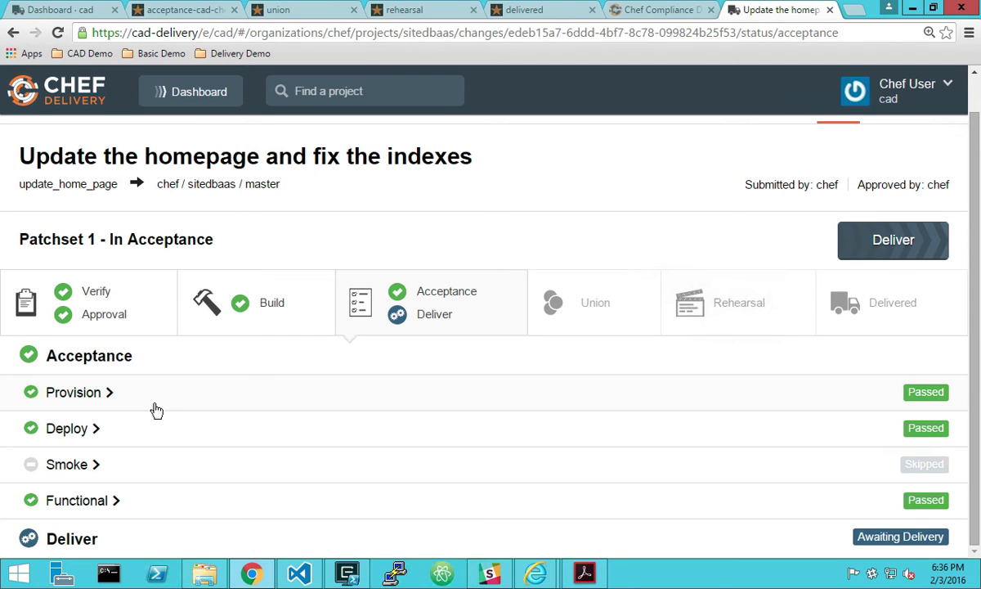
click(648, 12)
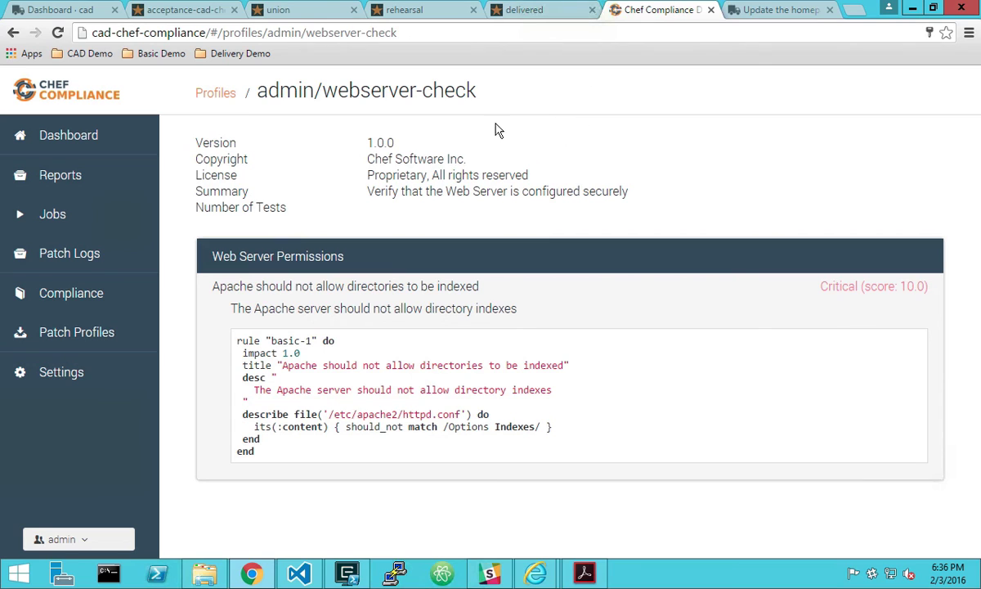
click(81, 141)
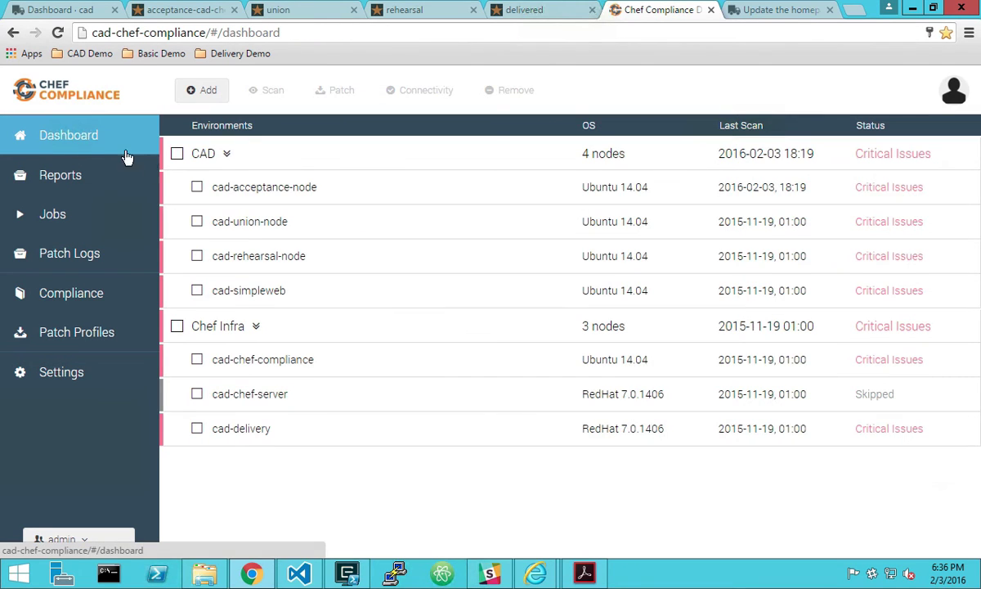
click(197, 189)
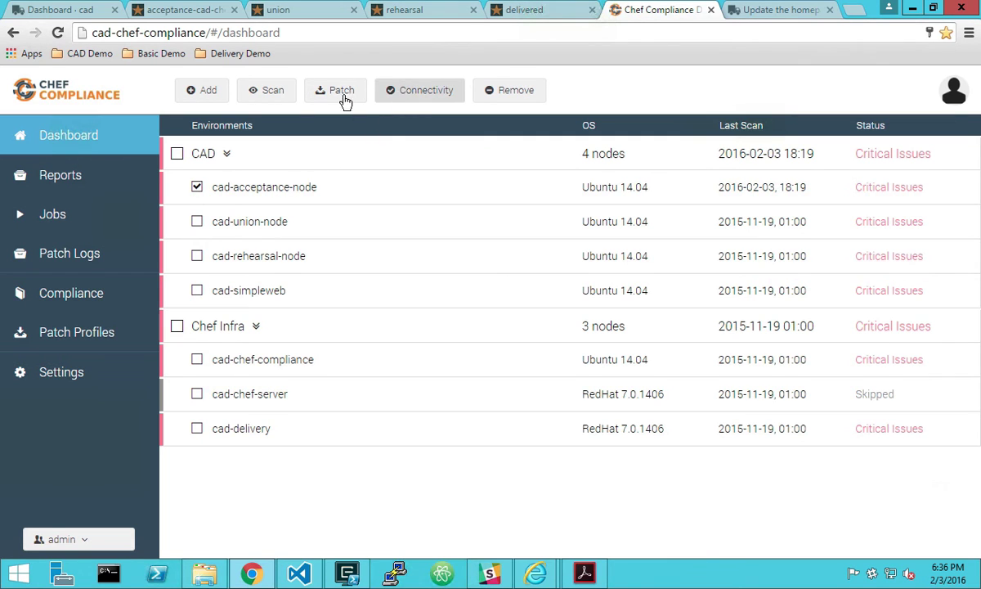
click(273, 93)
click(425, 209)
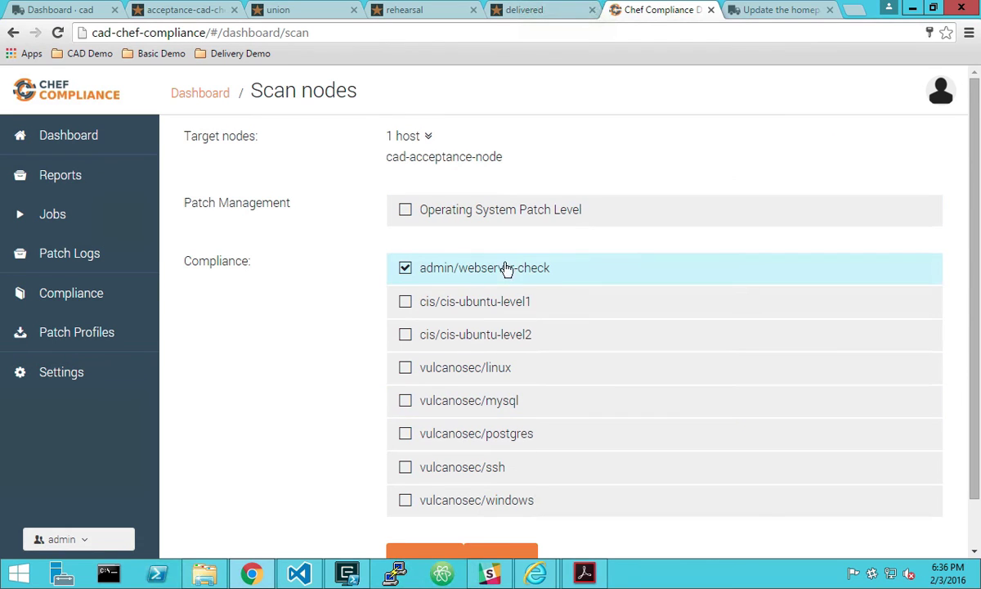
scroll(433, 499, down, 1)
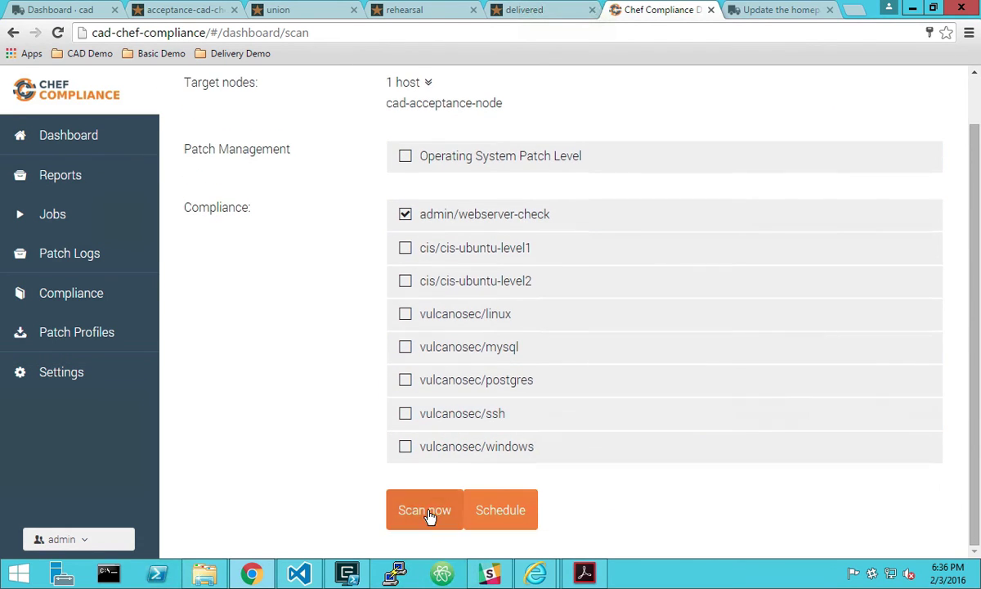
click(426, 511)
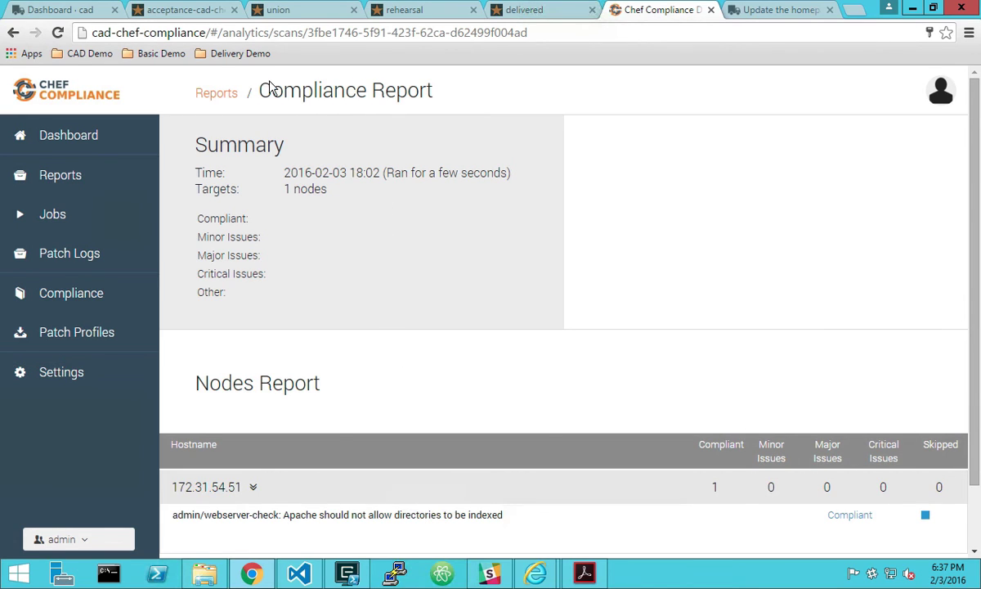
- Open the cad-acceptance-node site and reload it to check the homepage heading
click(194, 18)
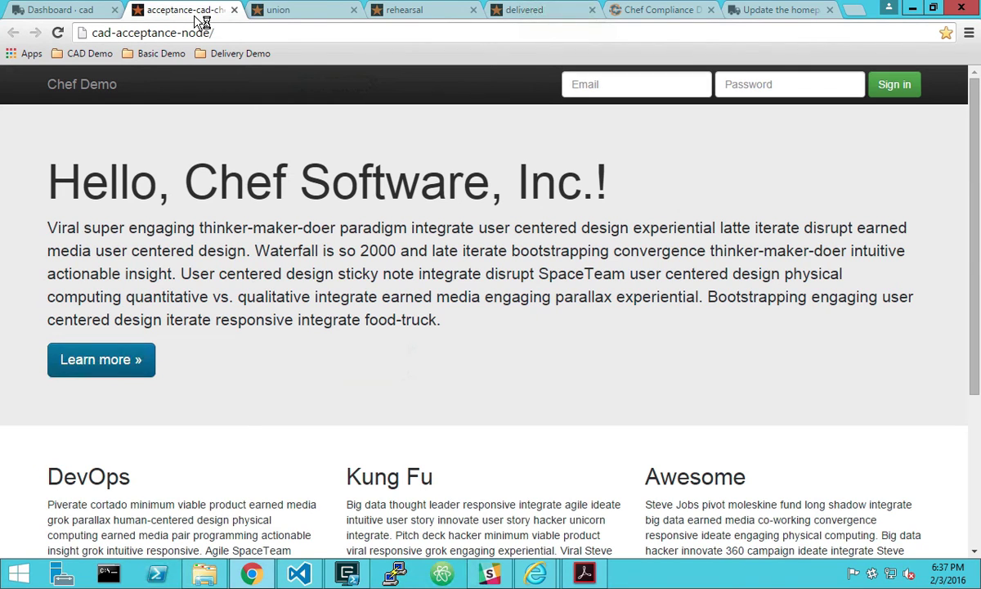
key(super+r)
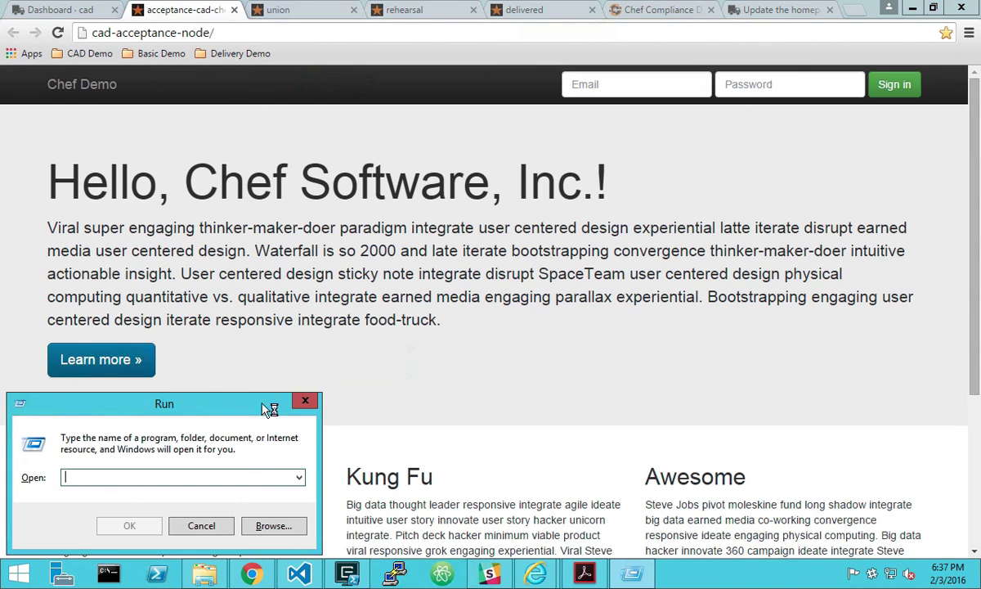
key(Escape)
click(56, 36)
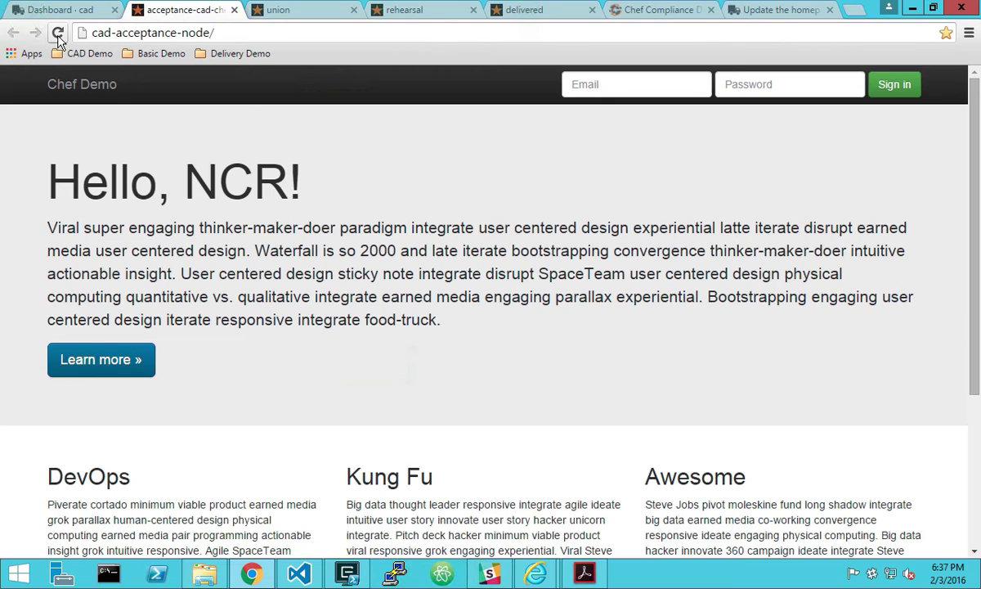
mouse_move(147, 20)
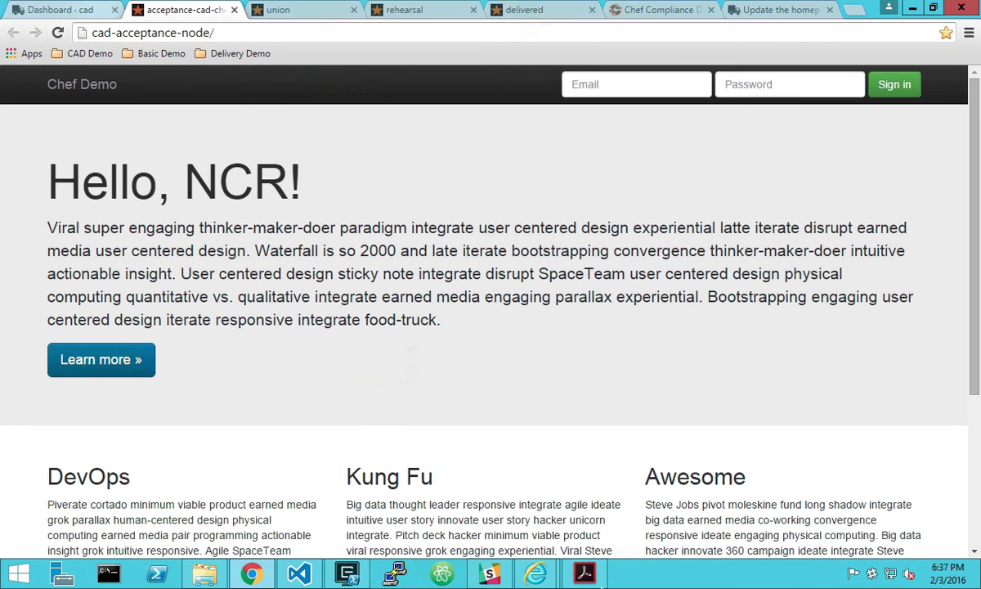
- Switch to Adobe Acrobat Reader, show Prague_NET.pdf full screen, advance to the slide listing the Union phases, and leave full screen
click(585, 574)
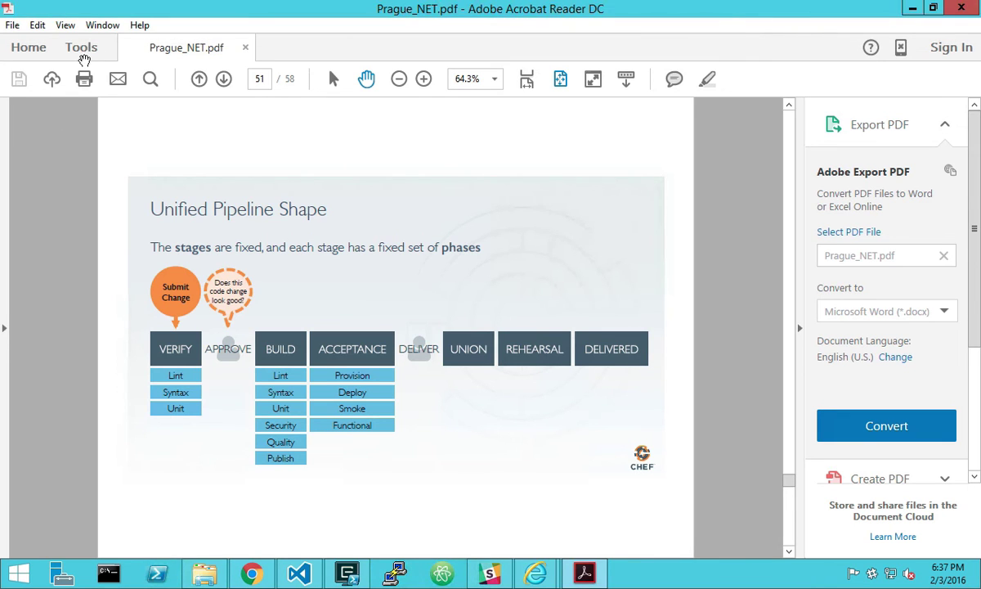
click(65, 24)
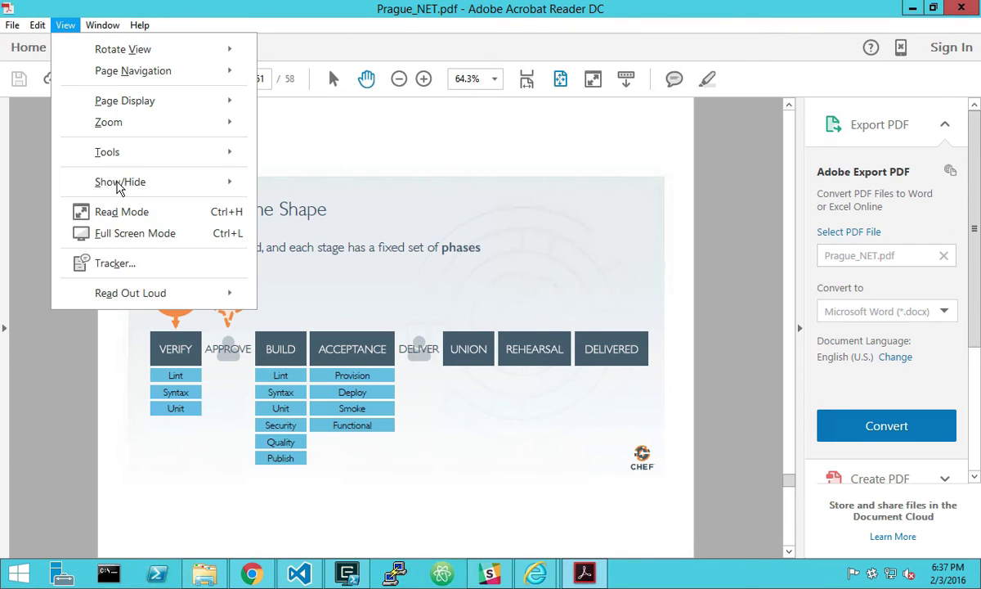
click(124, 233)
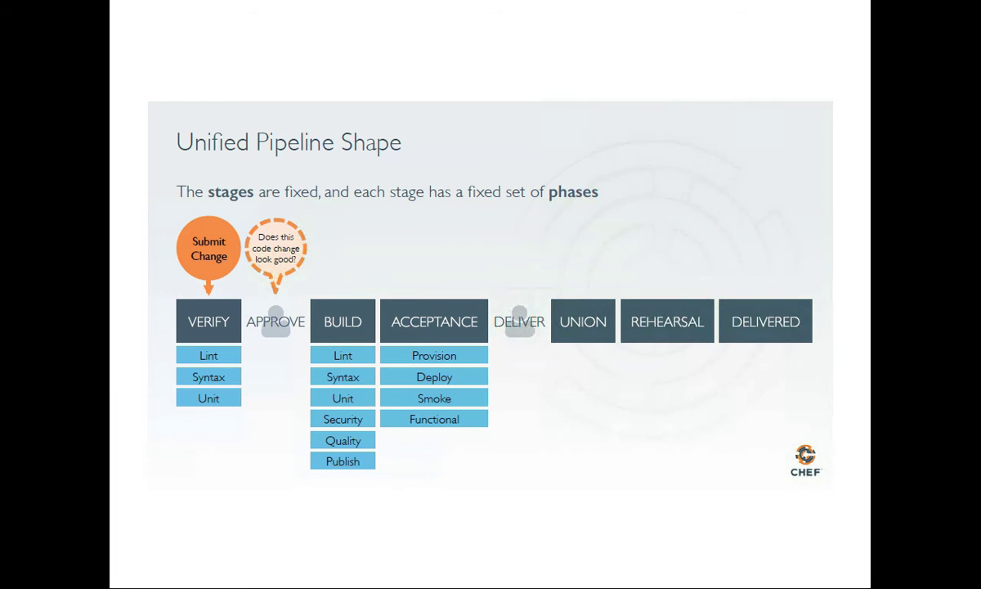
key(Right)
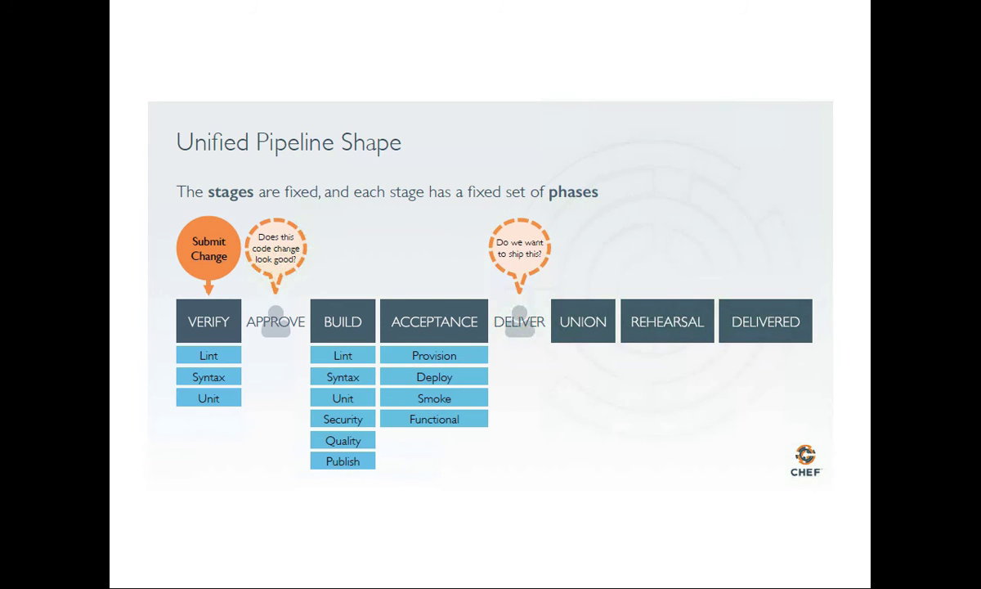
key(super+Tab)
key(Right)
key(Escape)
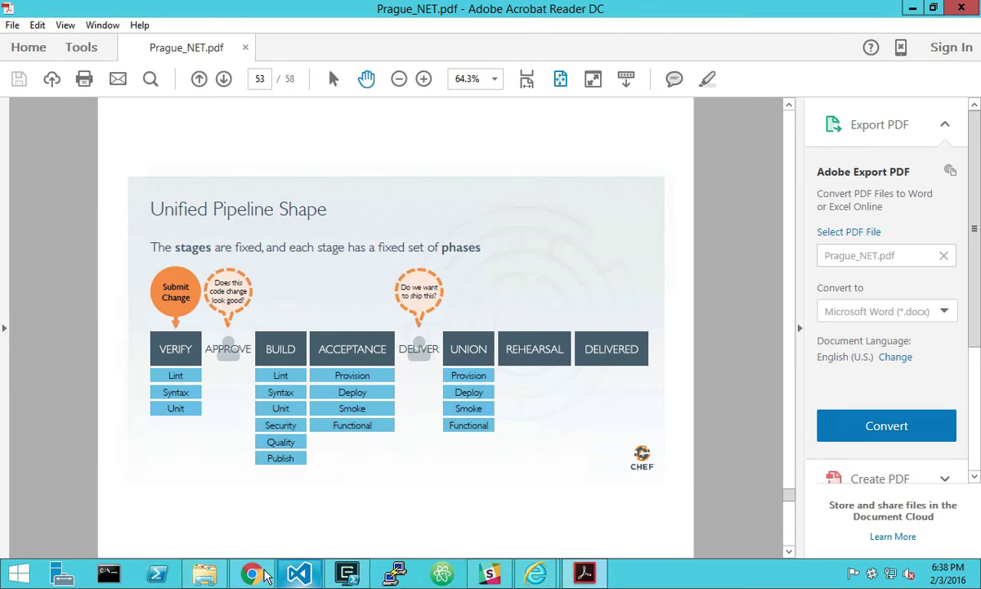
- Switch to Chrome and check the homepage heading on the union, rehearsal and delivered sites
click(263, 575)
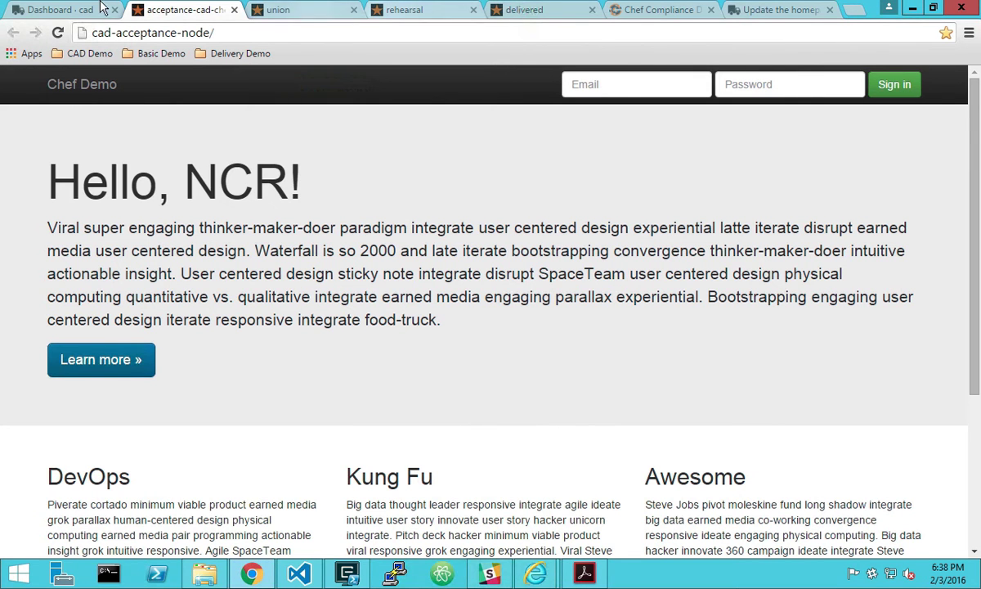
click(307, 16)
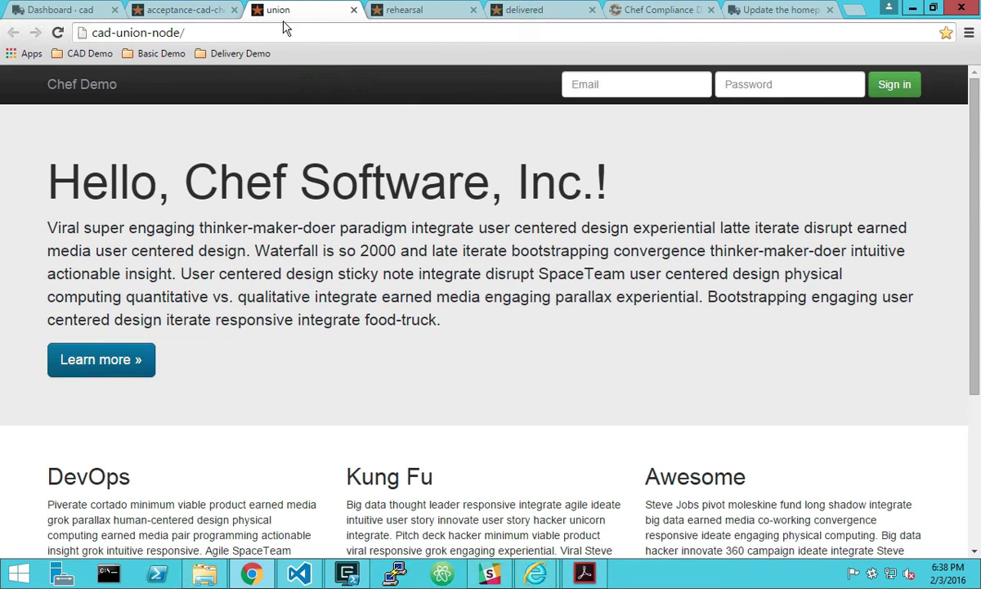
click(415, 14)
click(525, 11)
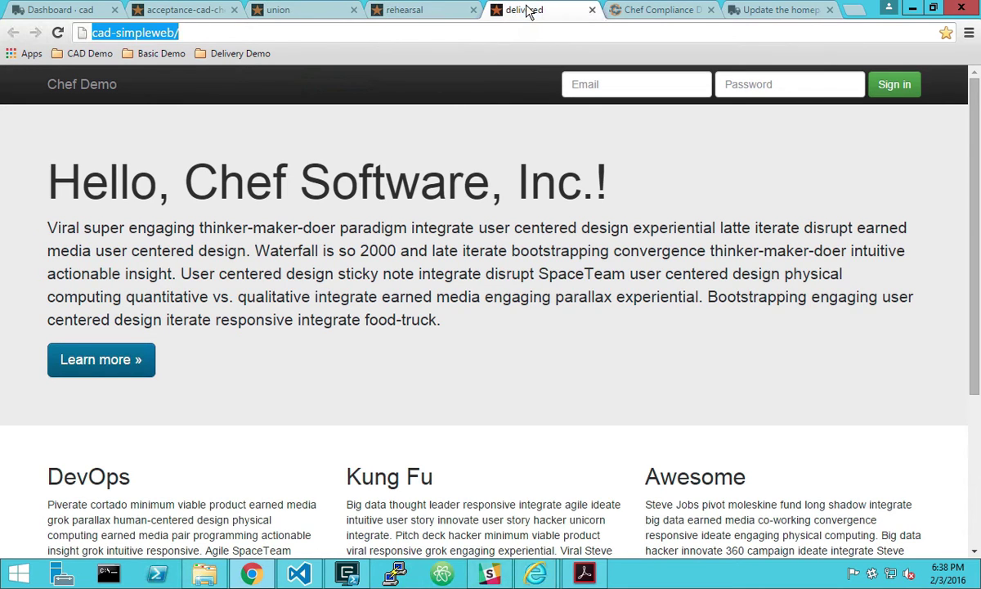
- Reload the cad-union-node and cad-rehearsal-node sites to recheck their homepage headings
click(305, 14)
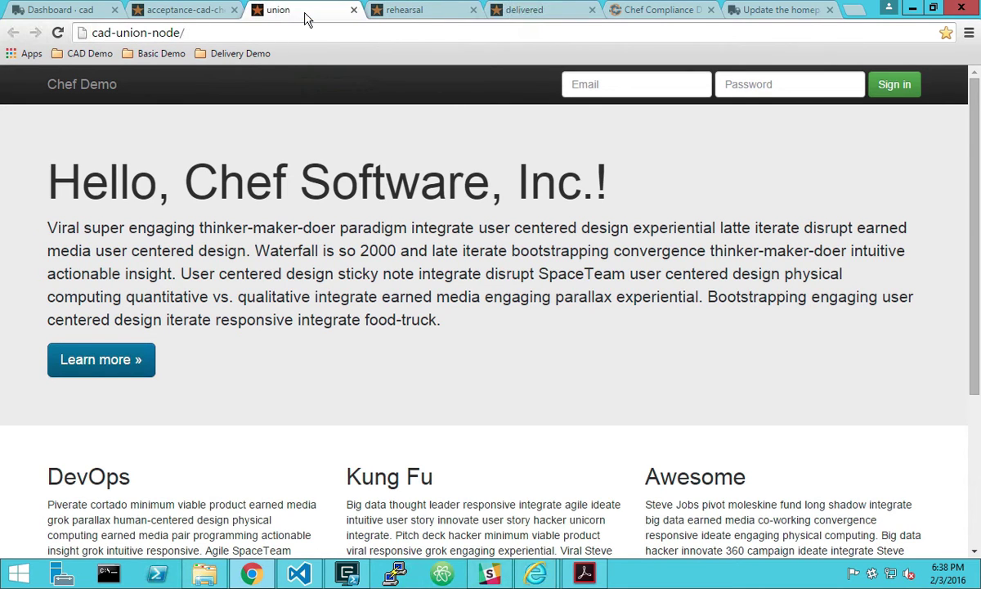
key(super)
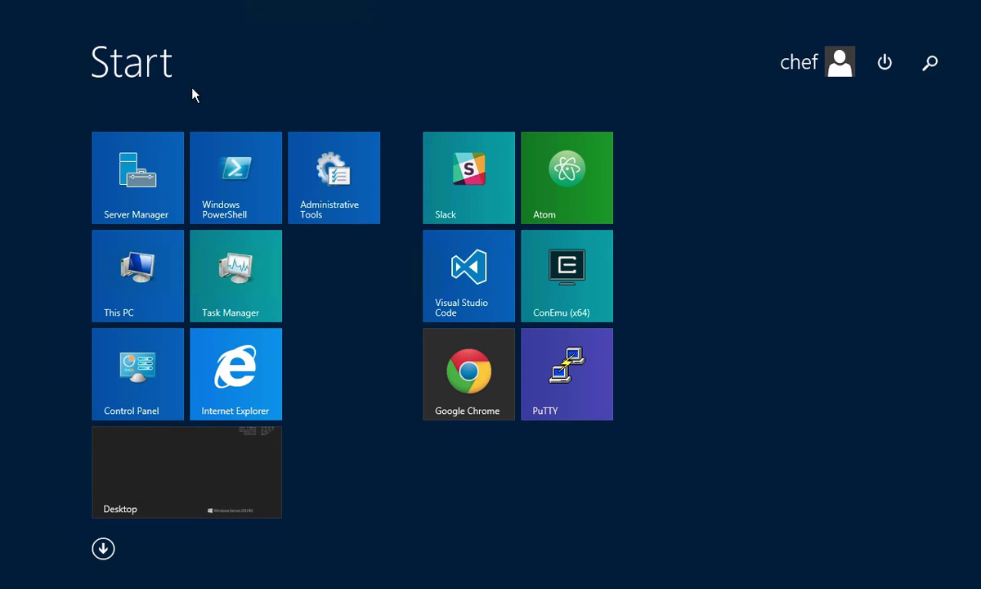
click(205, 488)
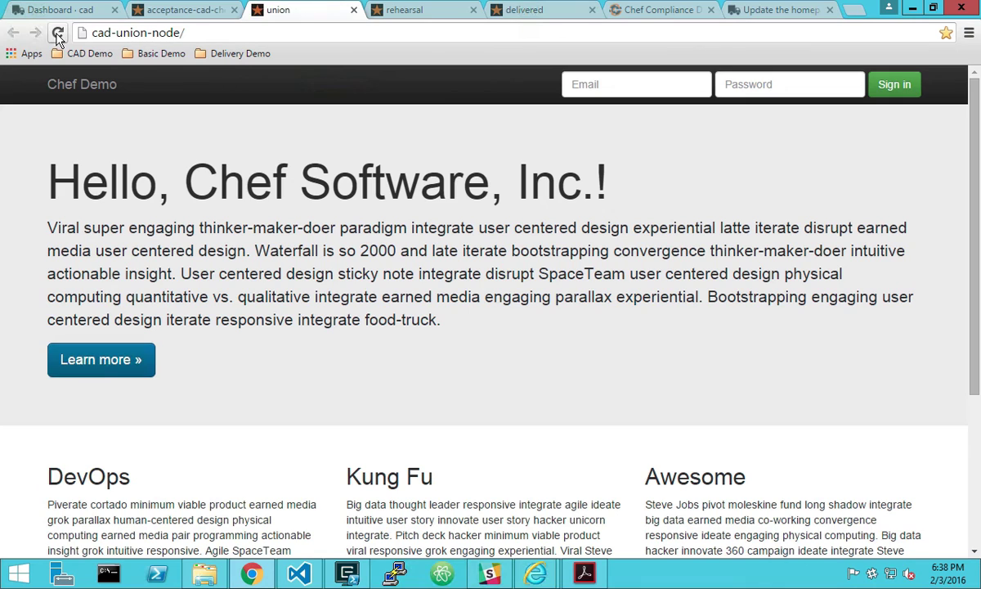
click(404, 17)
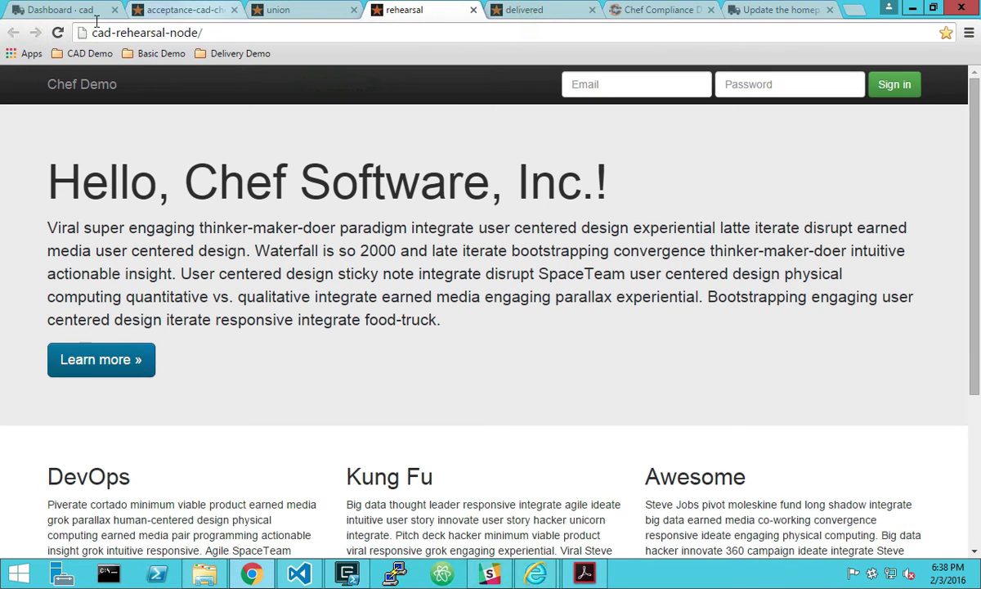
click(58, 32)
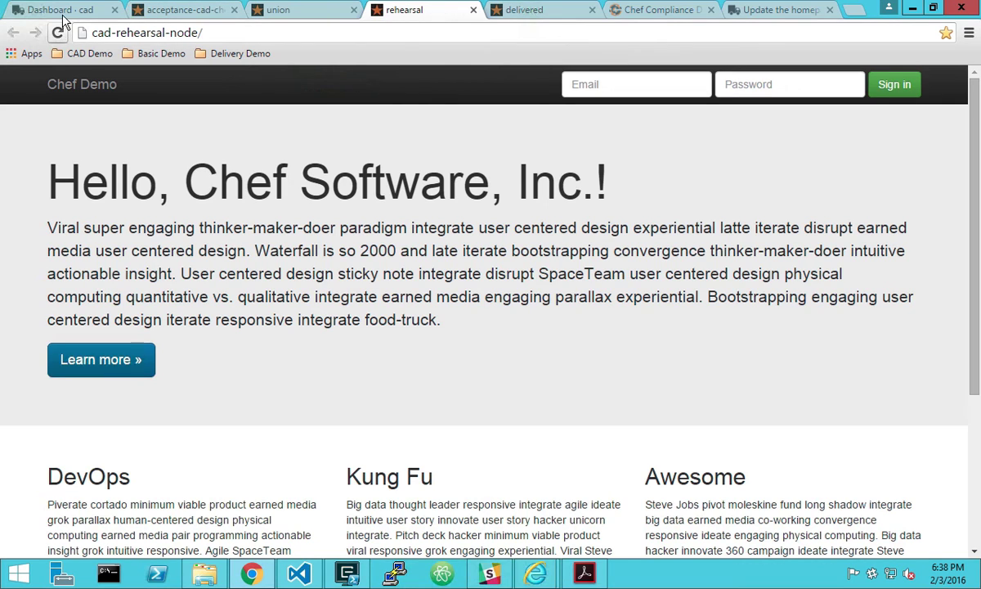
- Review the Chef Delivery dashboard, then deliver the "Update the homepage and fix the indexes" change to Union and confirm the delivery
click(62, 11)
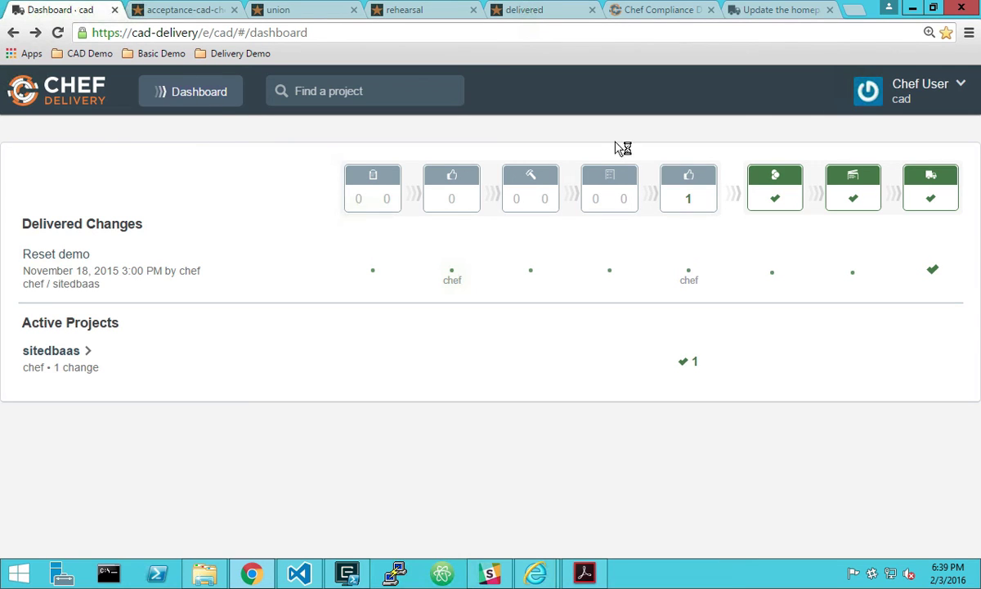
click(788, 10)
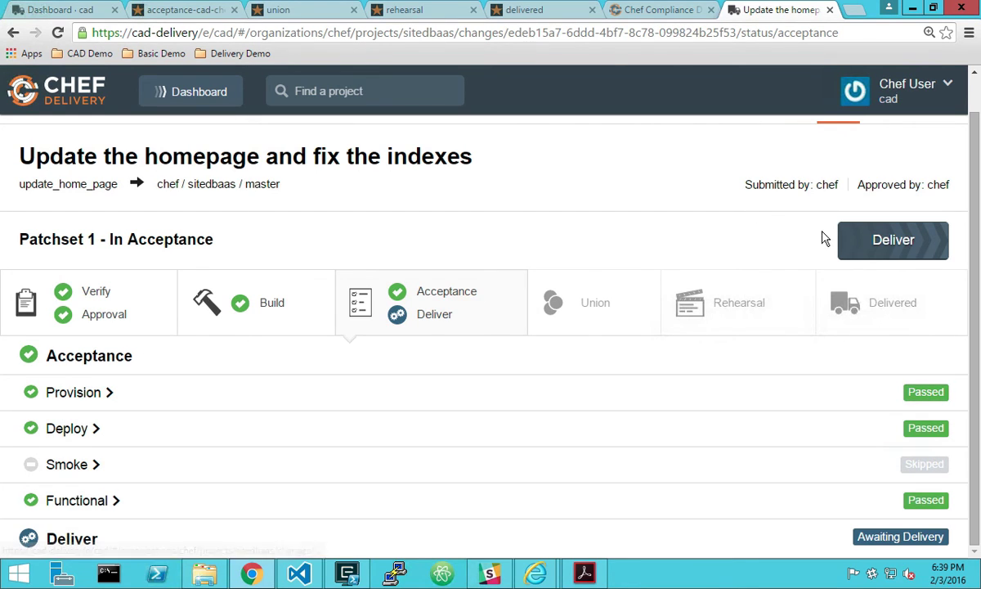
click(870, 243)
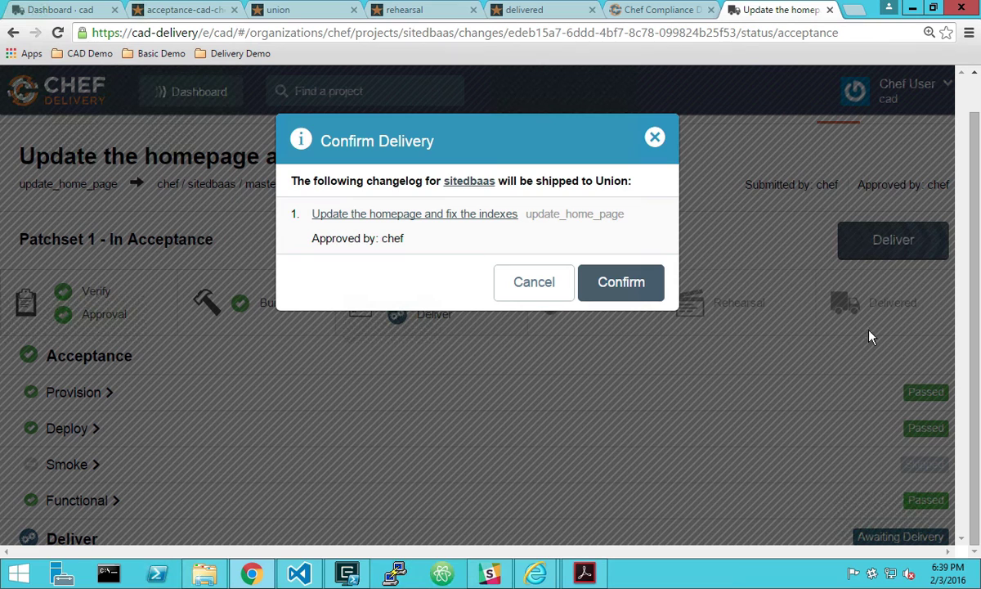
click(633, 285)
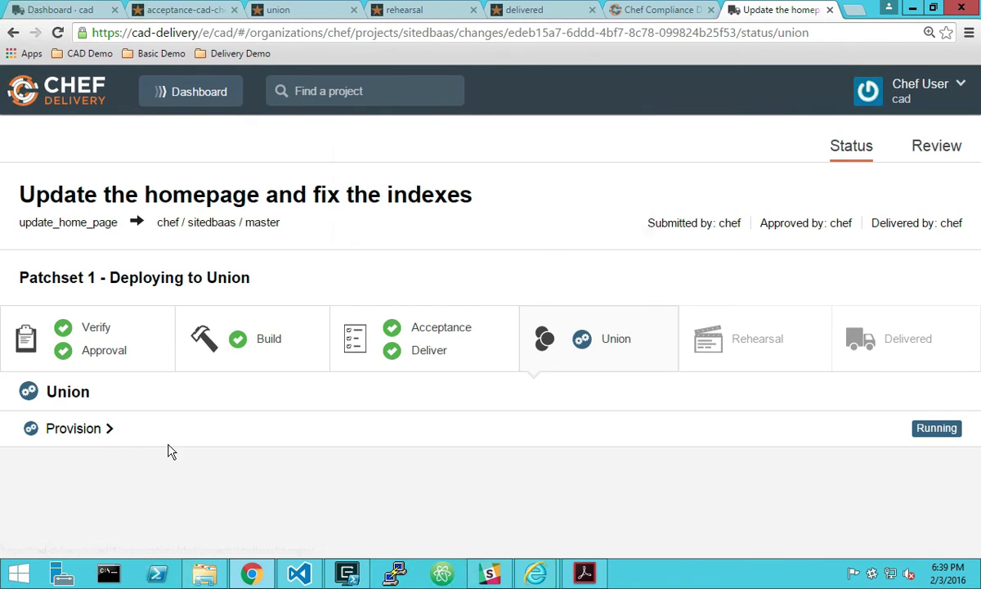
- Return to Prague_NET.pdf in Adobe Acrobat Reader, show it full screen and advance to the slide listing the Rehearsal phases
click(586, 574)
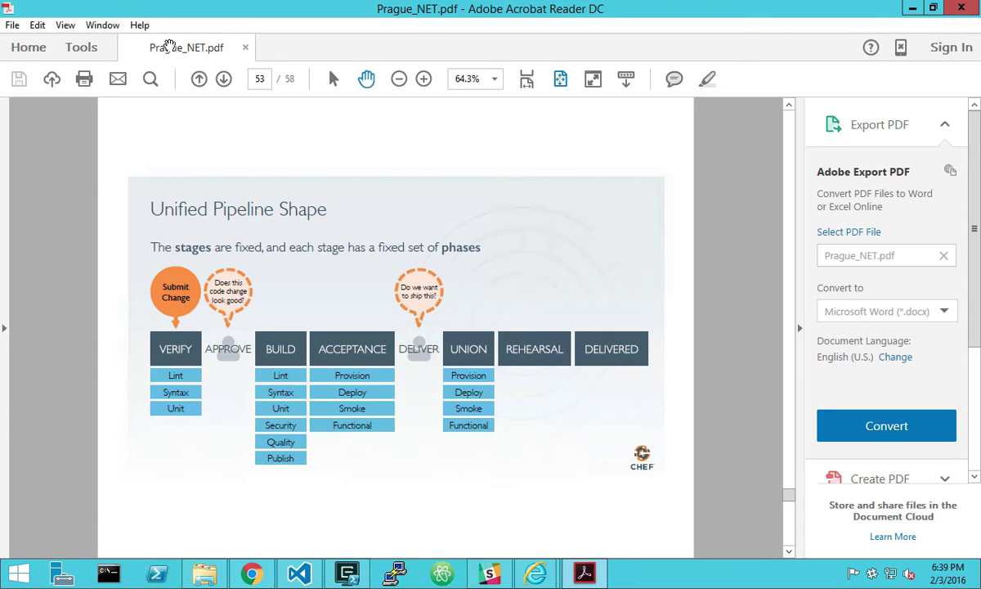
click(105, 27)
mouse_move(60, 25)
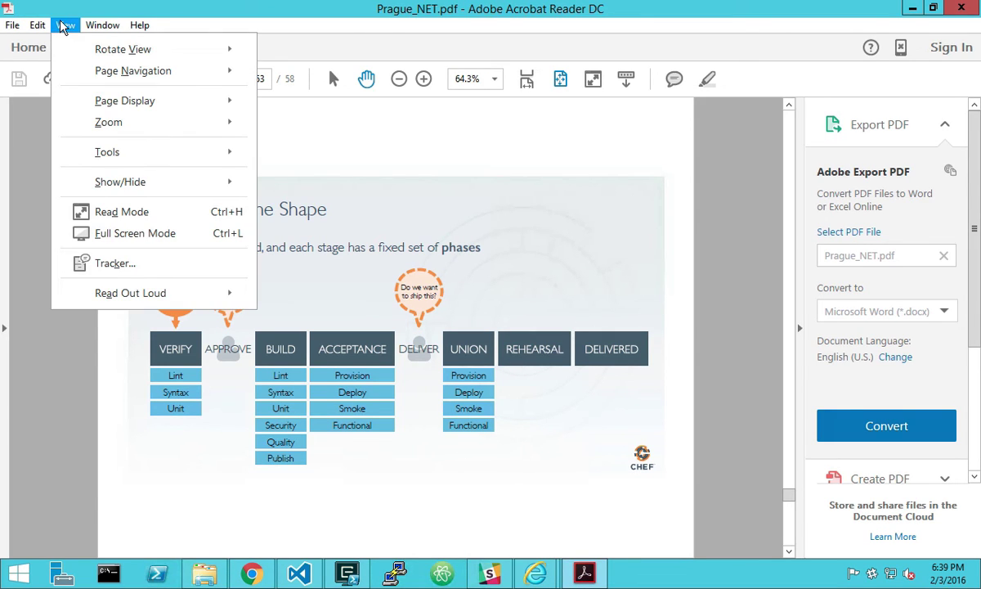
click(135, 233)
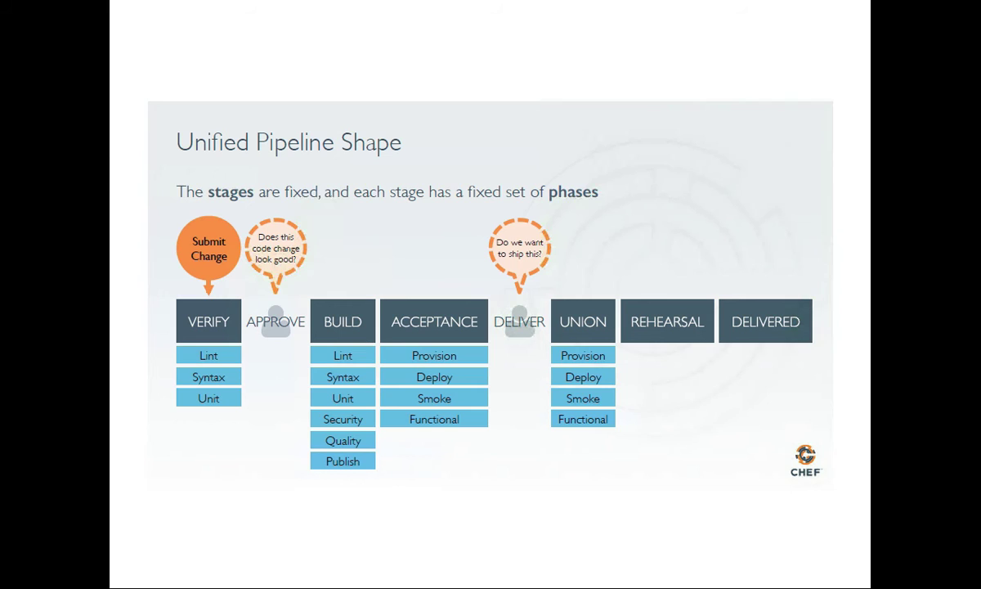
key(Right)
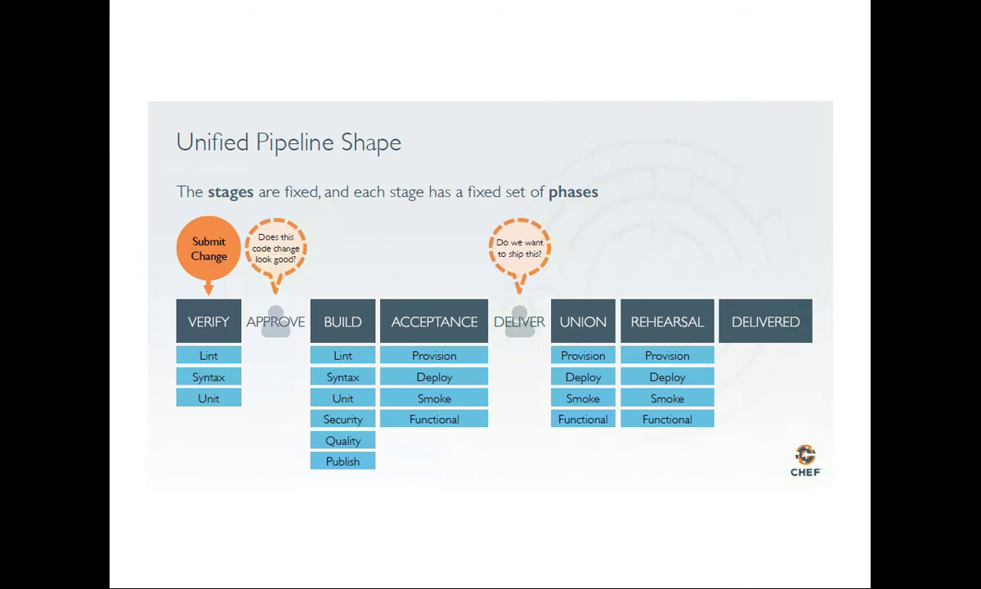